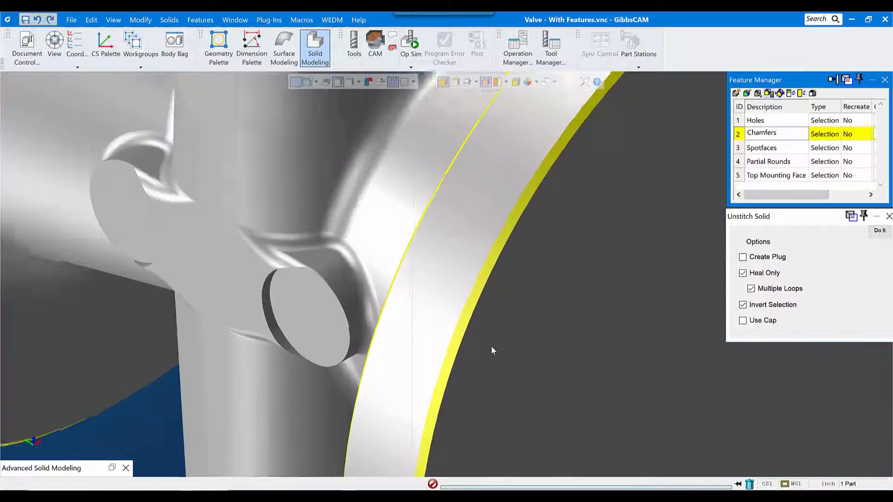
Step: Unstitch the saved Chamfers selection from the valve solid, and do the same with the Spotfaces selection
{"action": "left_click", "coordinate": [880, 233]}
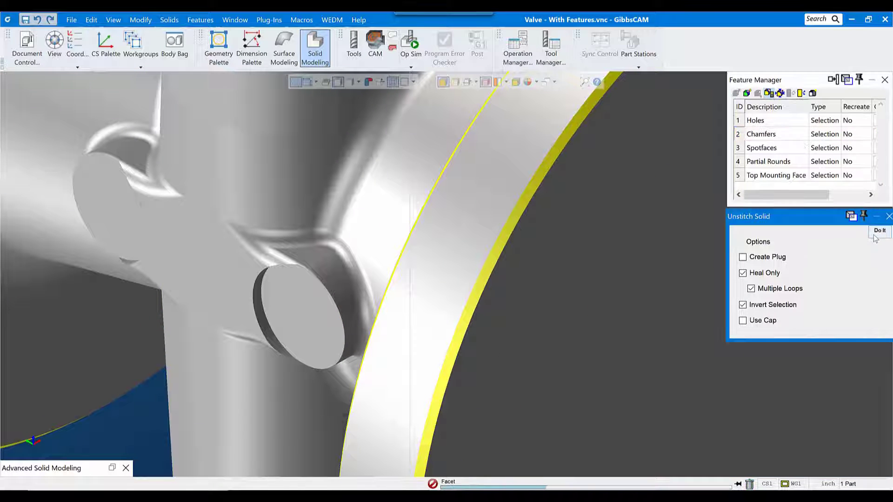
{"action": "key", "text": "ctrl+u"}
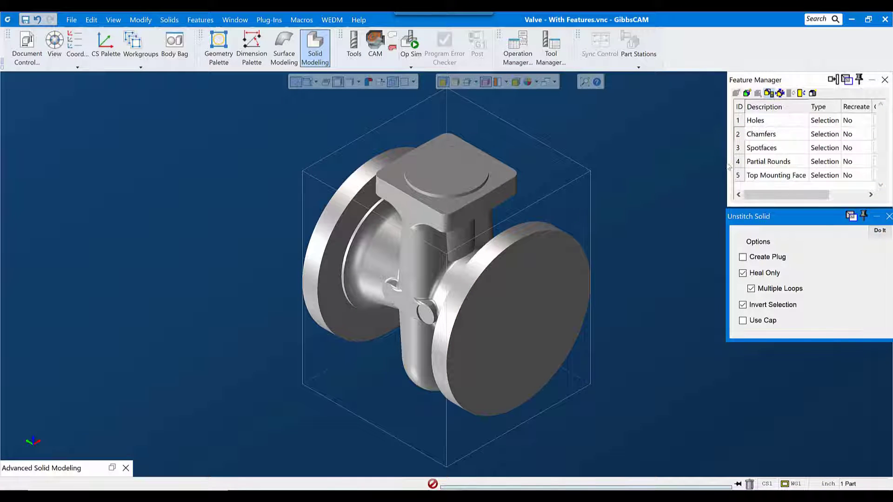
{"action": "double_click", "coordinate": [760, 147]}
{"action": "scroll", "coordinate": [404, 304], "scroll_direction": "up", "scroll_amount": 8}
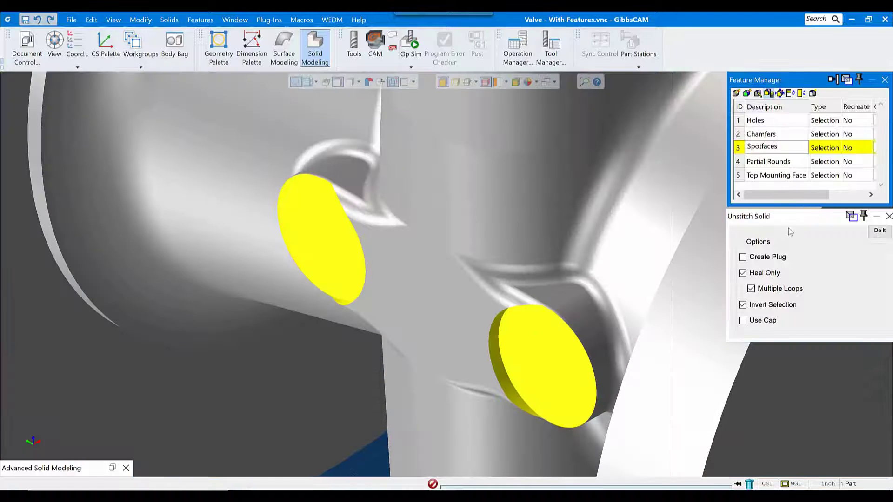
{"action": "left_click", "coordinate": [879, 233]}
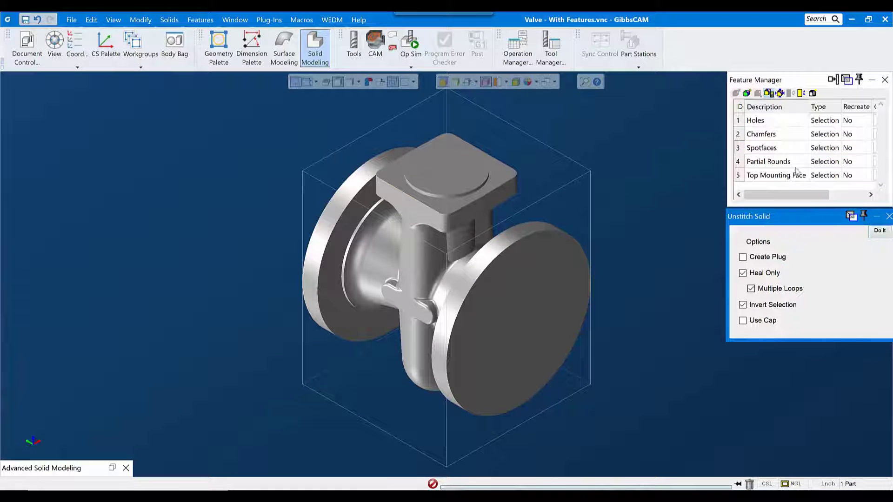
Step: Unstitch the saved Partial Rounds selection from the valve, followed by the Top Mounting Face selection
{"action": "double_click", "coordinate": [783, 163]}
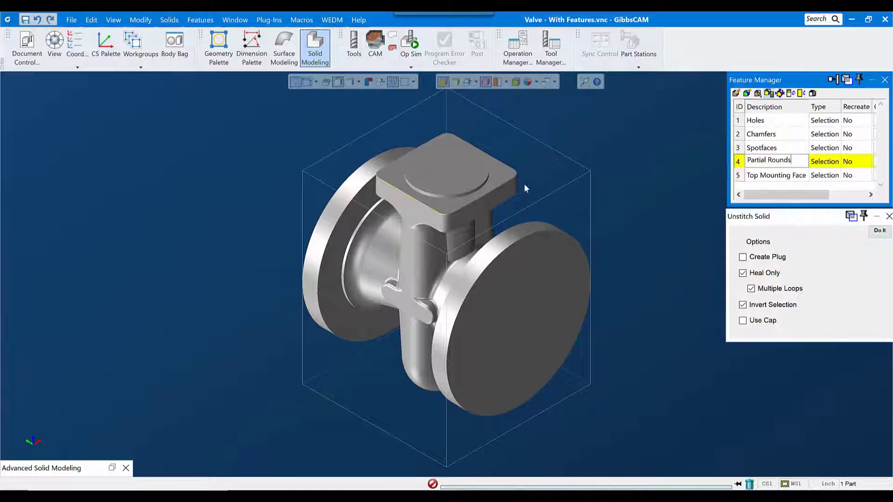
{"action": "scroll", "coordinate": [434, 236], "scroll_direction": "up", "scroll_amount": 10}
{"action": "left_click", "coordinate": [880, 232]}
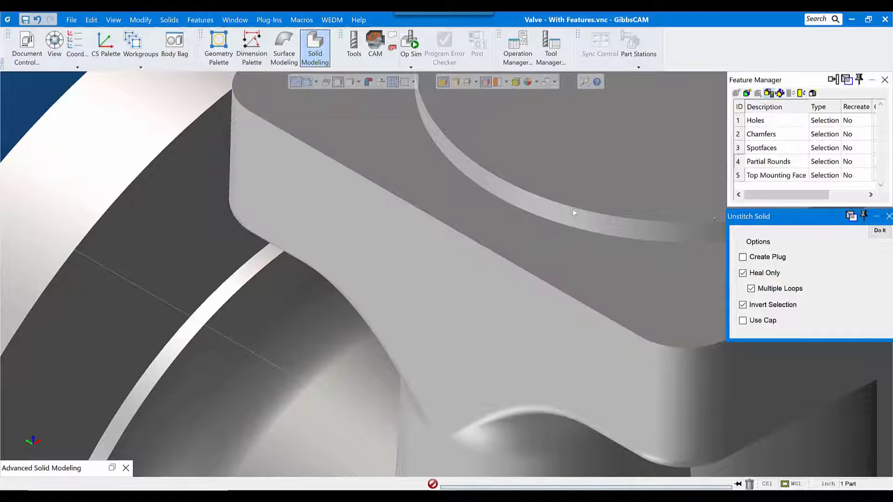
{"action": "key", "text": "ctrl+f"}
{"action": "left_click", "coordinate": [771, 175]}
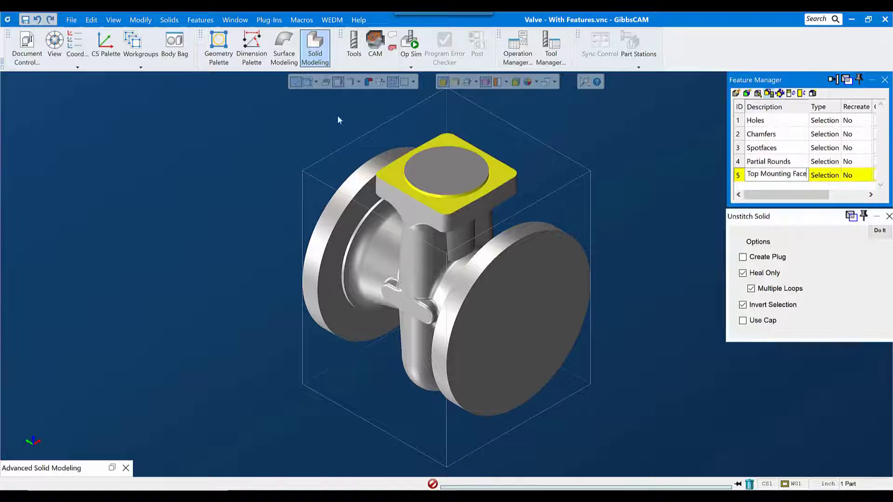
{"action": "left_click_drag", "start_coordinate": [337, 116], "coordinate": [528, 251]}
{"action": "left_click", "coordinate": [880, 231]}
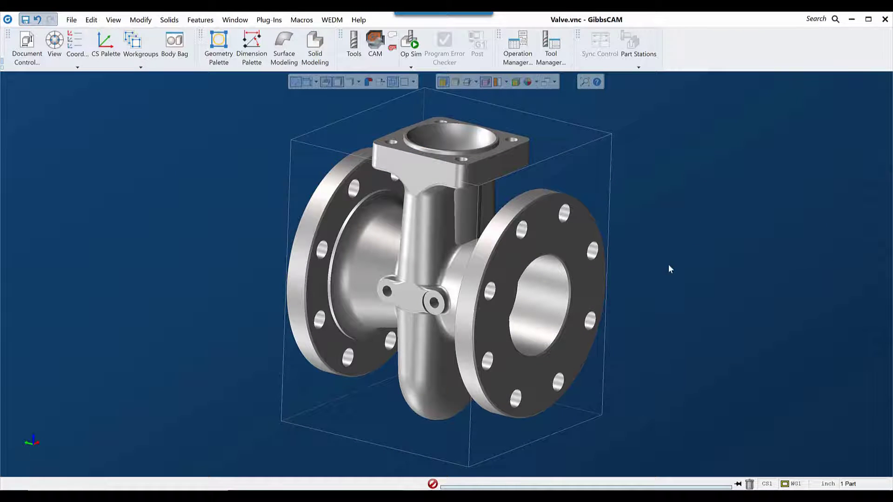
Step: Duplicate the valve solid in Valve.vnc so that one copy stays in the Body Bag and the other in the workspace
{"action": "middle_click_drag", "start_coordinate": [668, 269], "coordinate": [588, 265]}
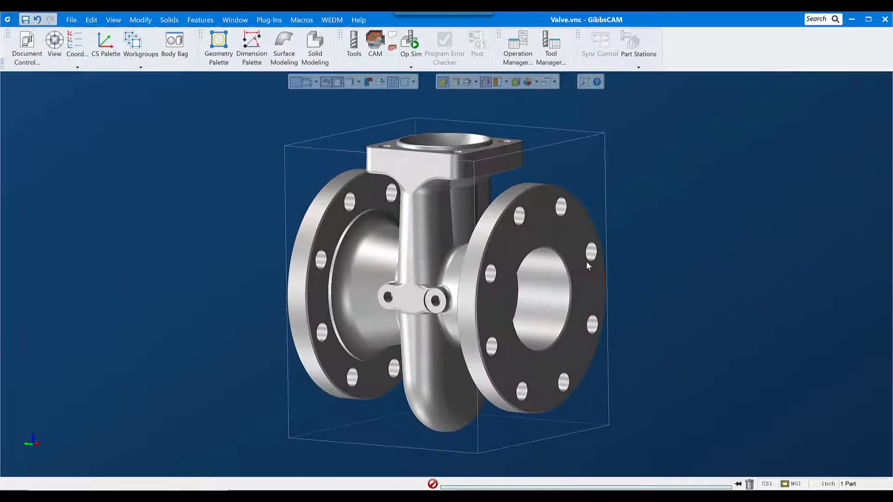
{"action": "double_click", "coordinate": [505, 248]}
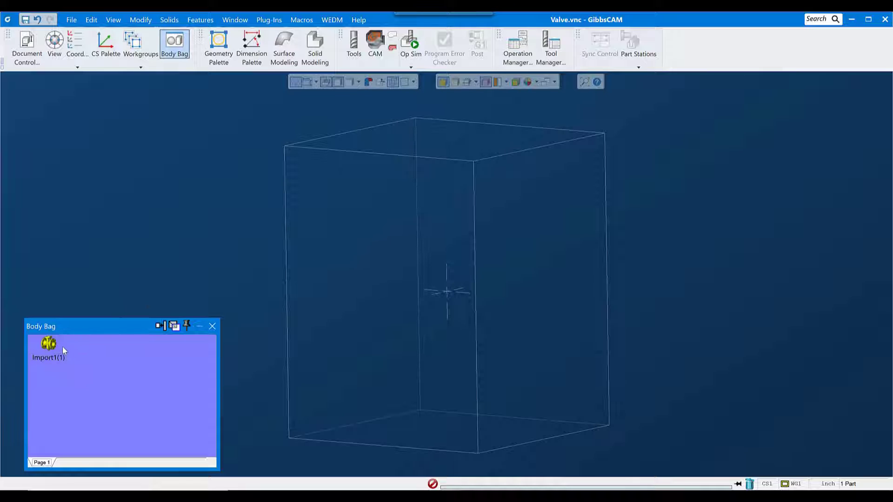
{"action": "left_click", "coordinate": [140, 20]}
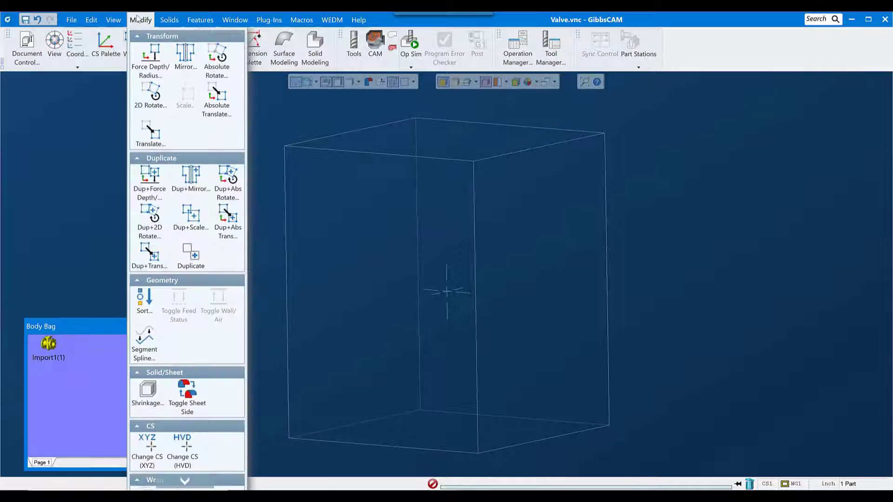
{"action": "left_click", "coordinate": [200, 269]}
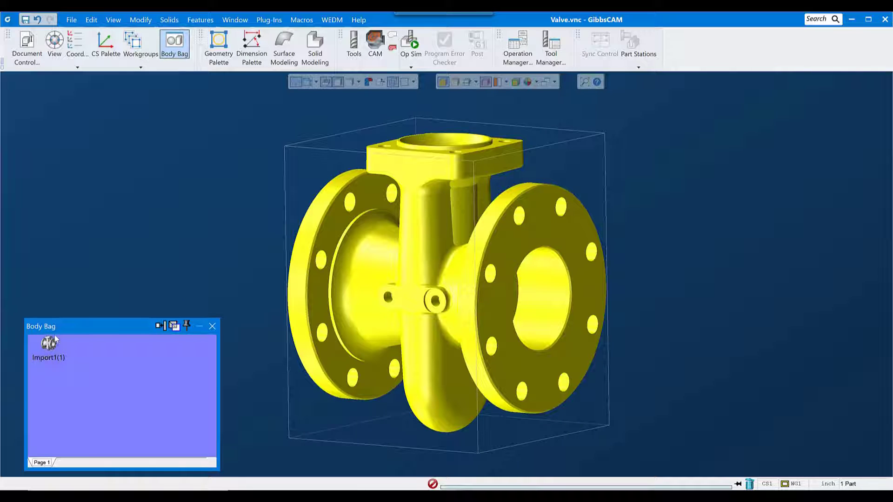
{"action": "left_click", "coordinate": [213, 327]}
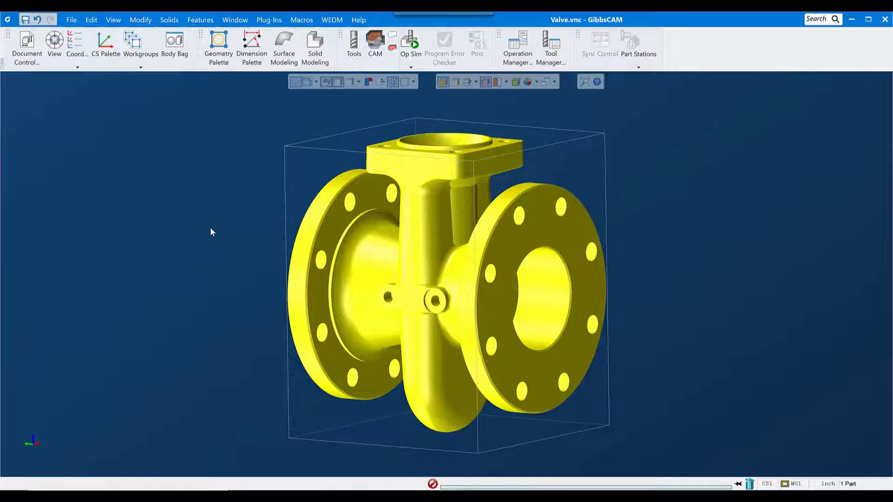
{"action": "left_click", "coordinate": [598, 174]}
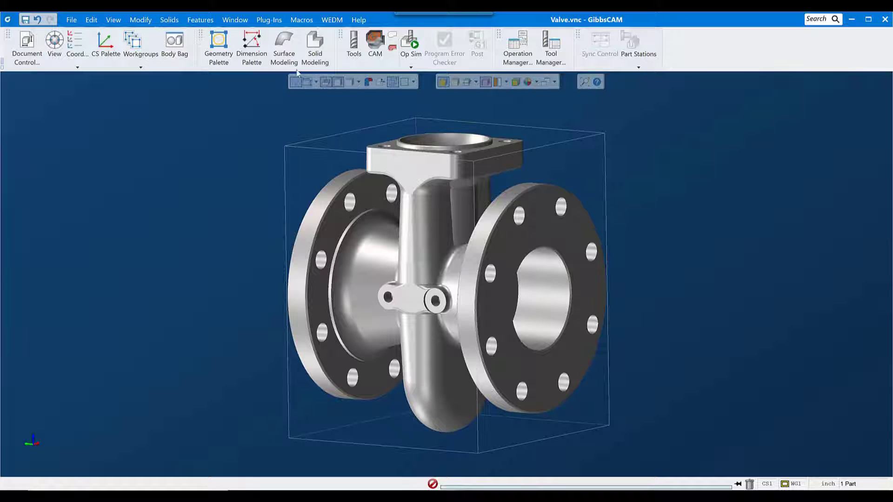
Step: Show the solid's edges and remove a front flange bolt hole by unstitching its two end edges with Heal Only, Multiple Loops and Invert Selection
{"action": "left_click", "coordinate": [315, 46]}
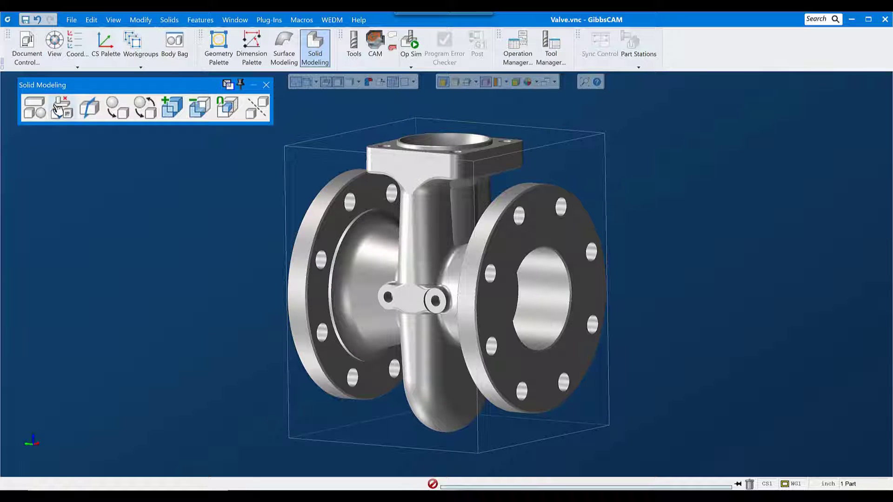
{"action": "left_click", "coordinate": [58, 109]}
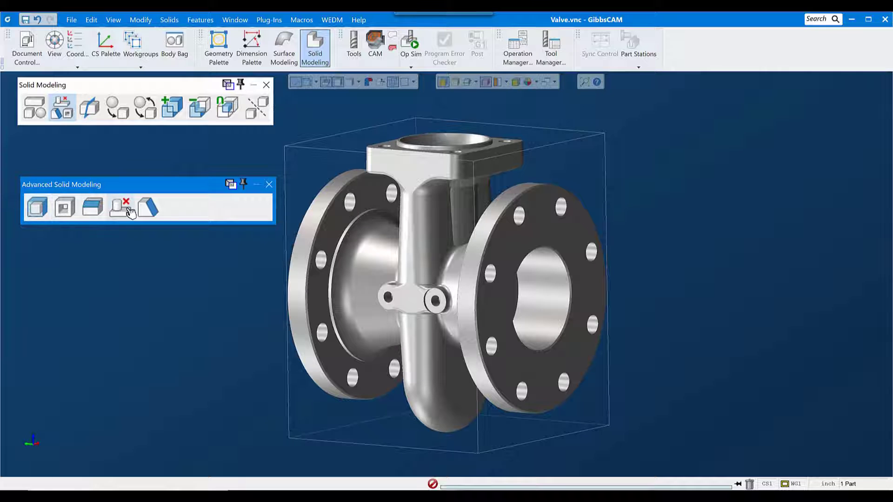
{"action": "left_click", "coordinate": [130, 212]}
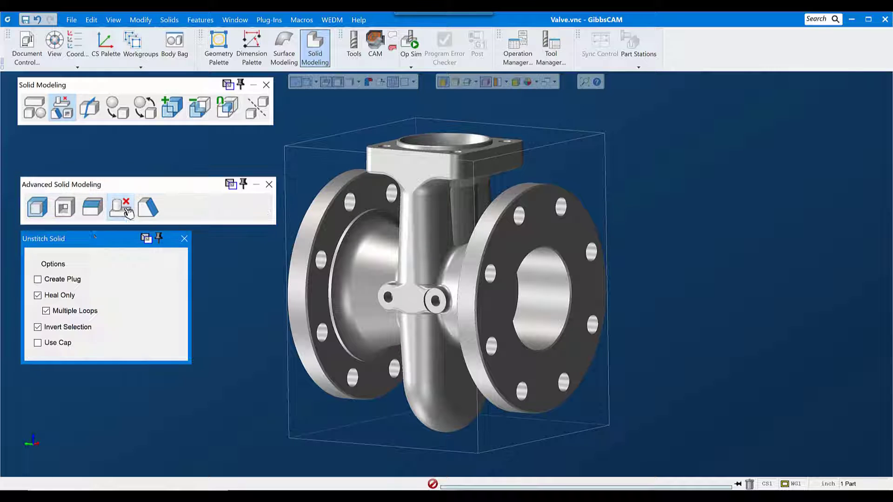
{"action": "left_click_drag", "start_coordinate": [89, 239], "coordinate": [88, 239]}
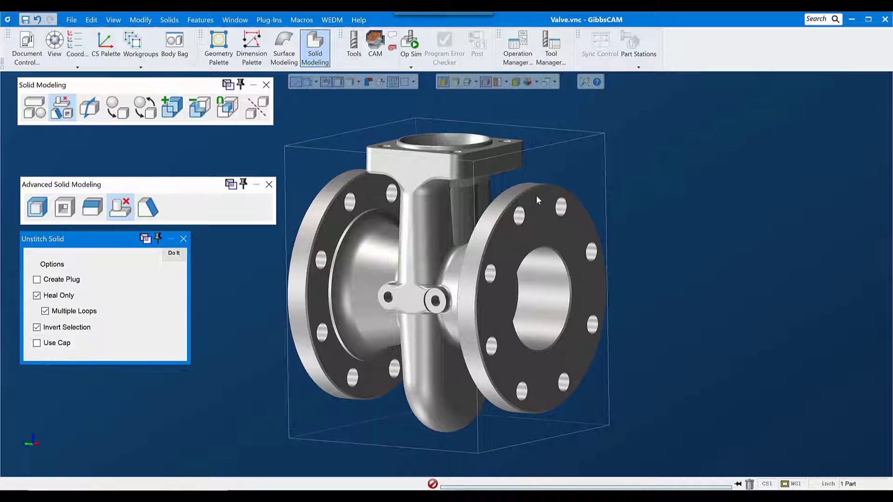
{"action": "left_click", "coordinate": [455, 83]}
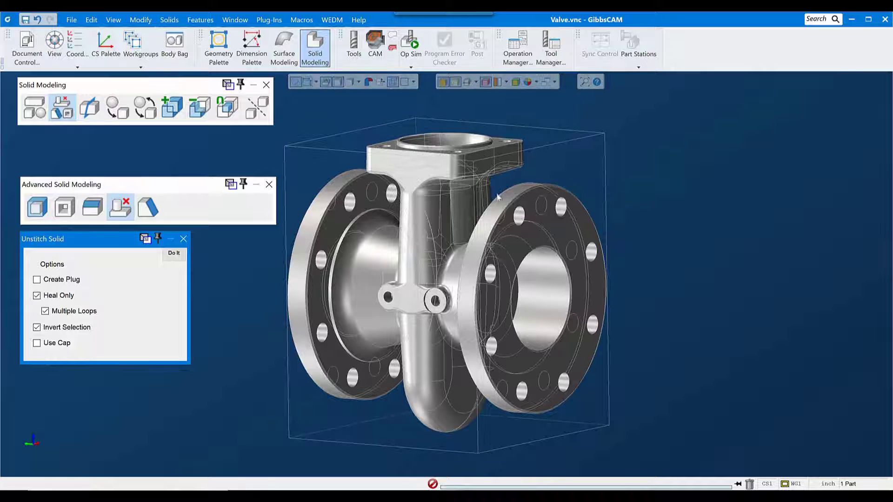
{"action": "scroll", "coordinate": [520, 240], "scroll_direction": "up", "scroll_amount": 5}
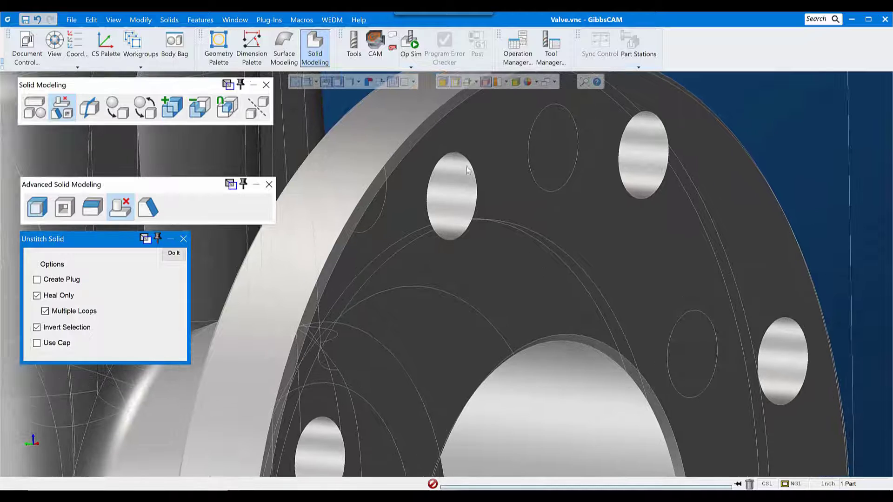
{"action": "left_click", "coordinate": [359, 149]}
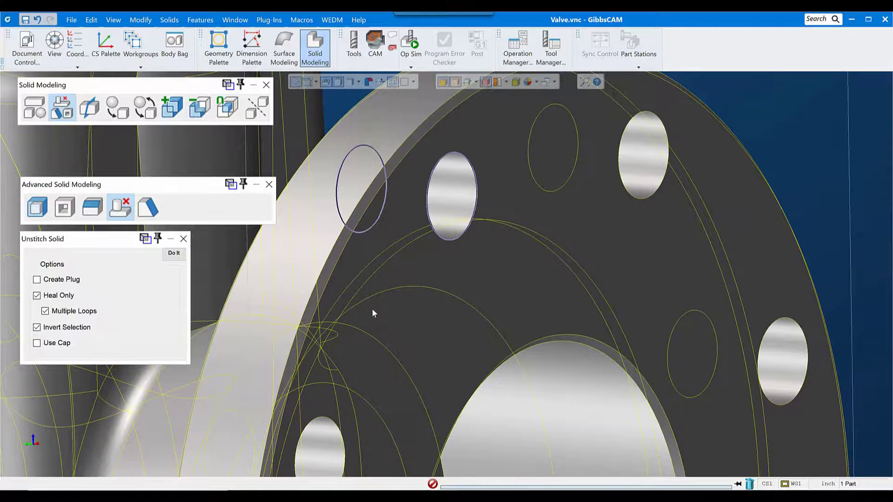
{"action": "middle_click_drag", "start_coordinate": [372, 308], "coordinate": [468, 321]}
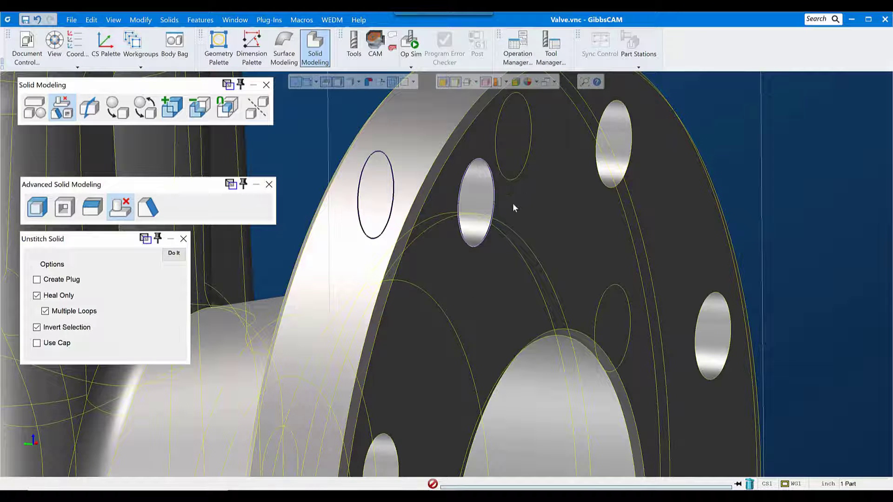
{"action": "left_click", "coordinate": [174, 254]}
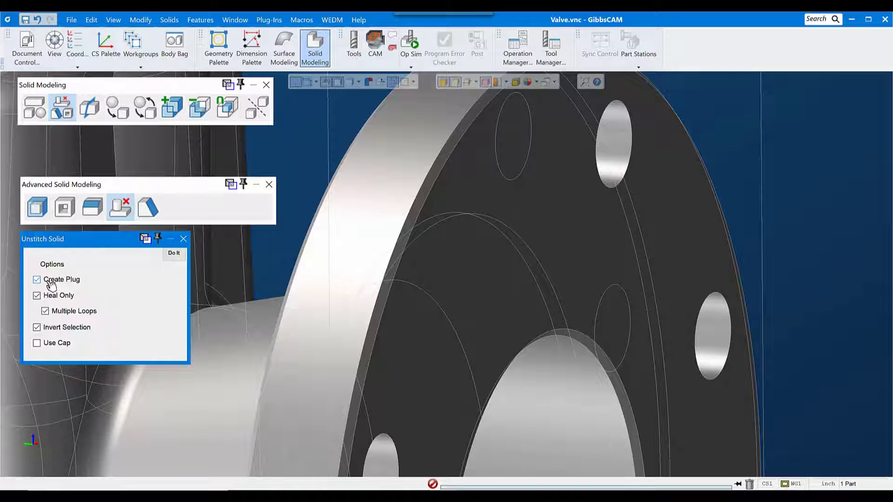
Step: Unstitch the neighbouring flange bolt hole by its two end edges with Create Plug enabled, and store the plug in the Body Bag
{"action": "left_click", "coordinate": [622, 108]}
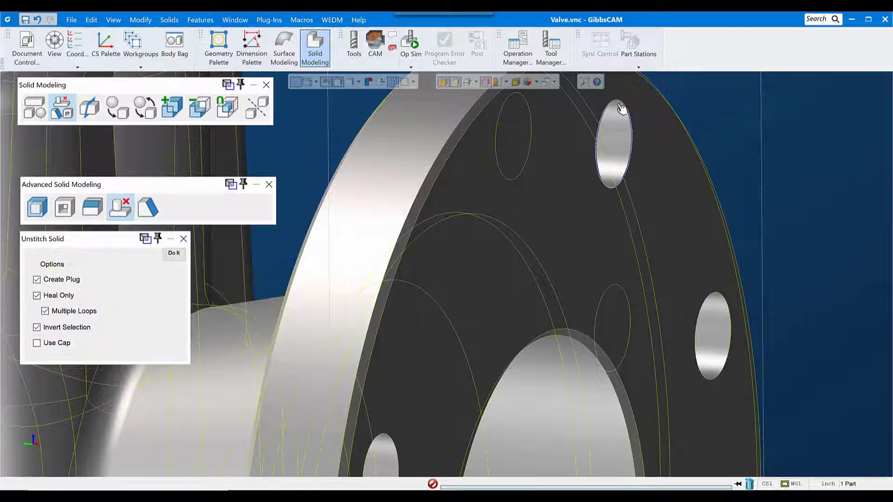
{"action": "left_click", "coordinate": [505, 125]}
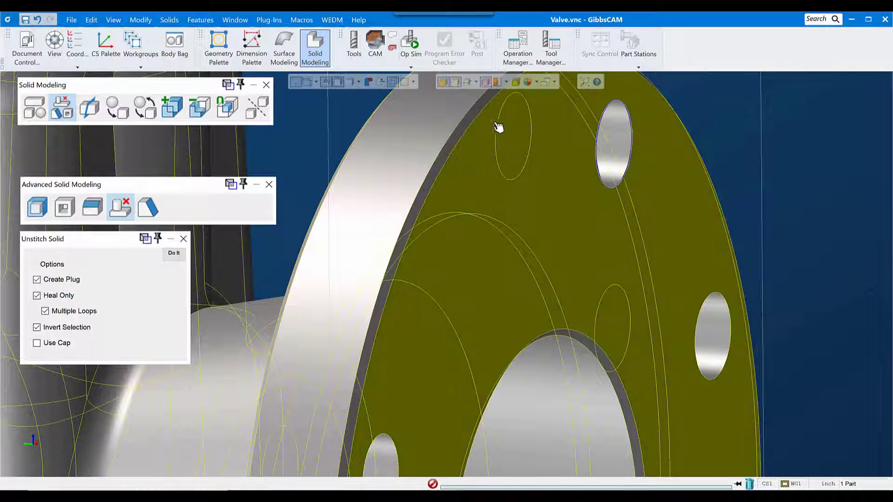
{"action": "left_click", "coordinate": [512, 130]}
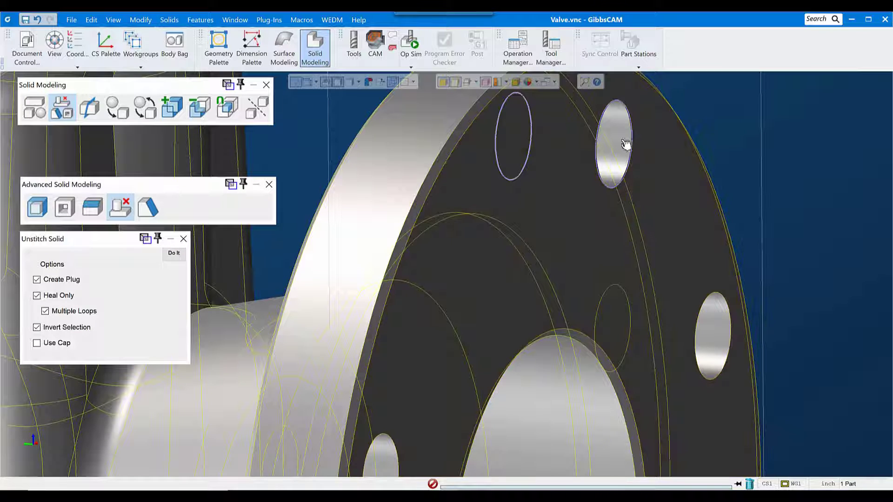
{"action": "left_click", "coordinate": [174, 254]}
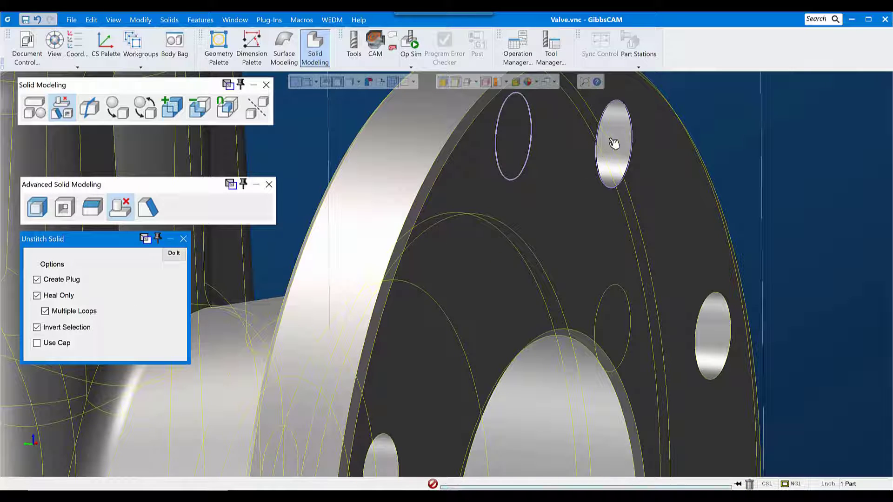
{"action": "double_click", "coordinate": [619, 124]}
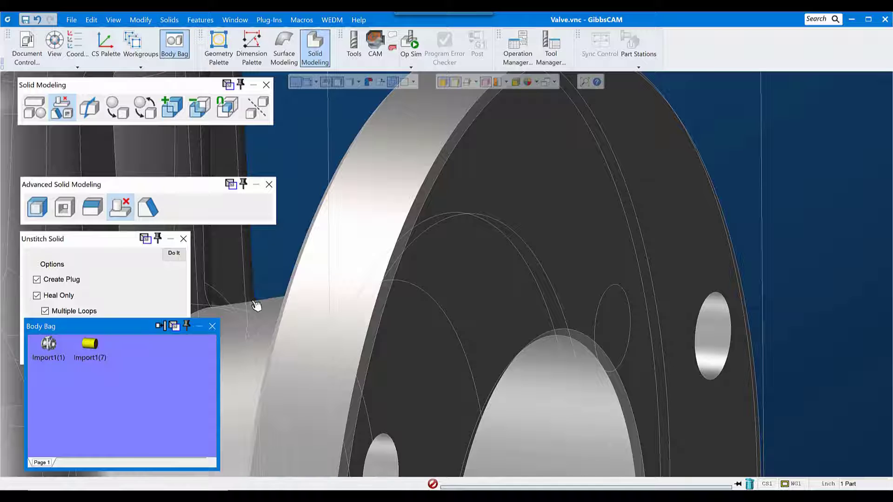
{"action": "left_click", "coordinate": [271, 272]}
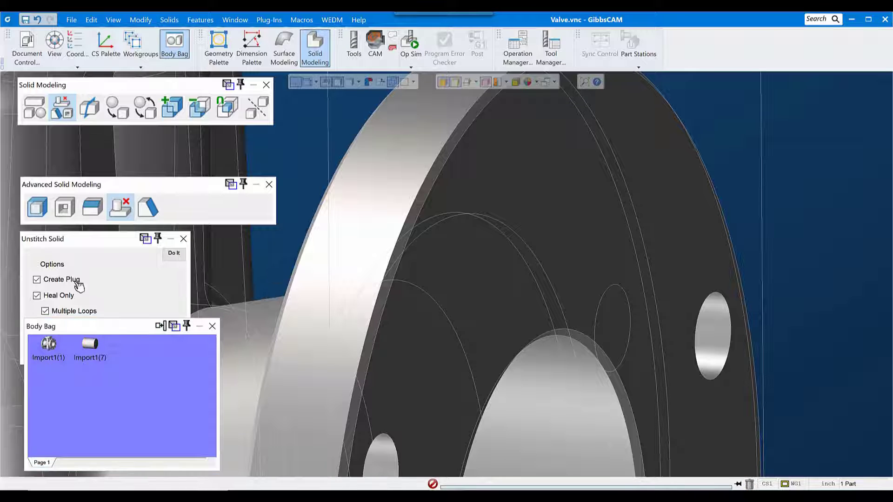
Step: Disable Create Plug and try to unstitch two more flange bolt holes at once using both end edges of each
{"action": "left_click", "coordinate": [52, 280]}
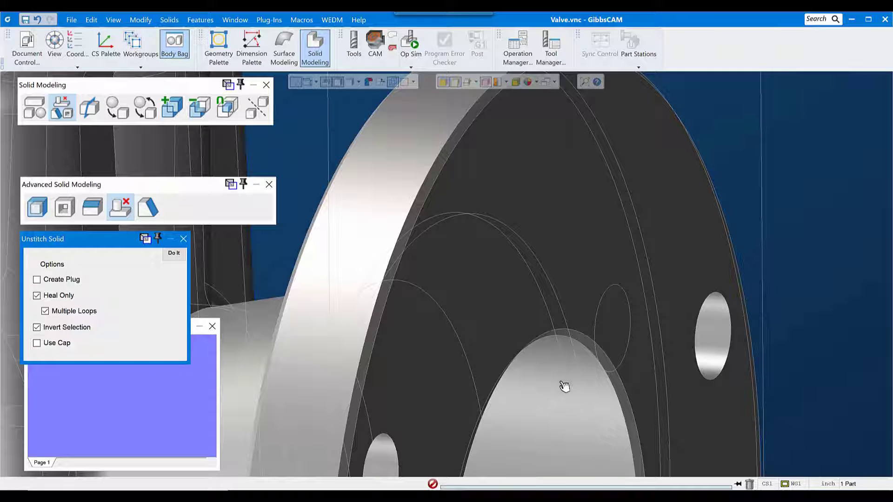
{"action": "middle_click_drag", "start_coordinate": [565, 387], "coordinate": [544, 297]}
{"action": "left_click", "coordinate": [686, 208]}
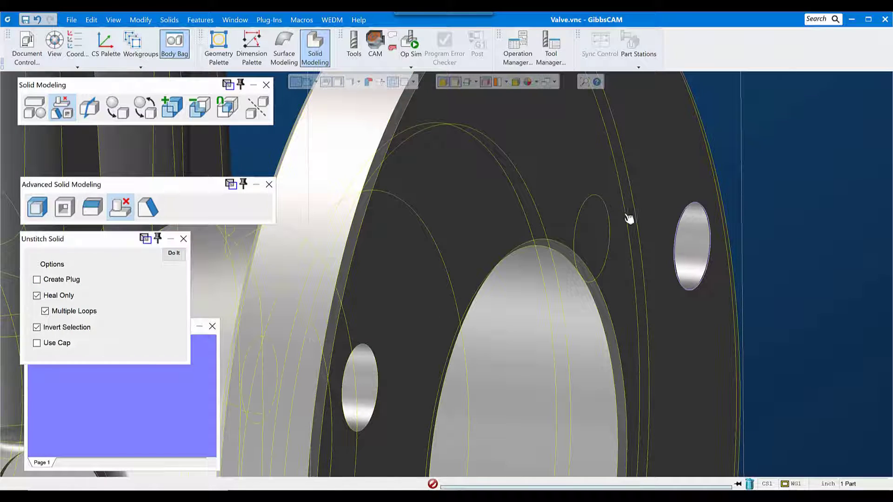
{"action": "left_click", "coordinate": [595, 197]}
{"action": "middle_click_drag", "start_coordinate": [645, 294], "coordinate": [607, 132]}
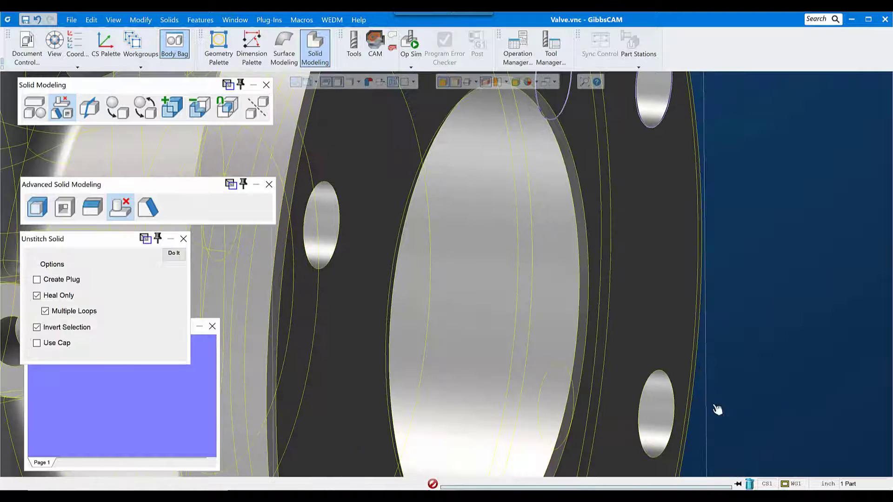
{"action": "left_click", "coordinate": [659, 372]}
{"action": "left_click", "coordinate": [555, 375]}
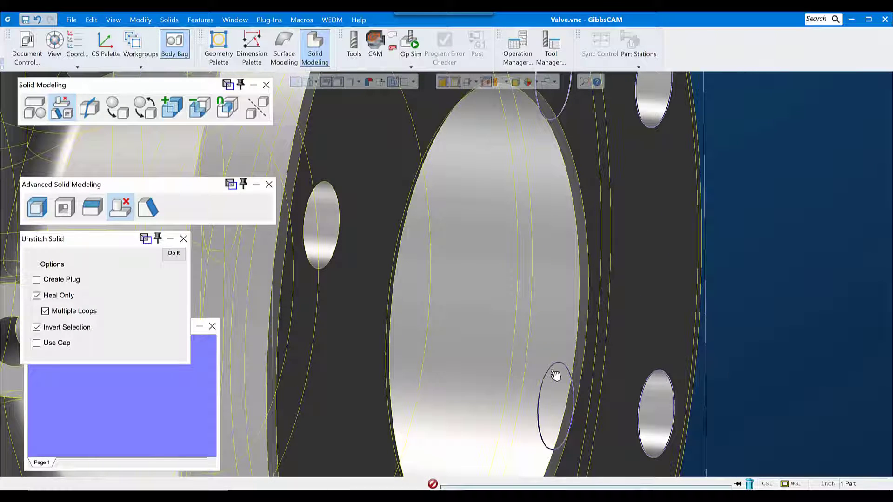
{"action": "left_click", "coordinate": [174, 254]}
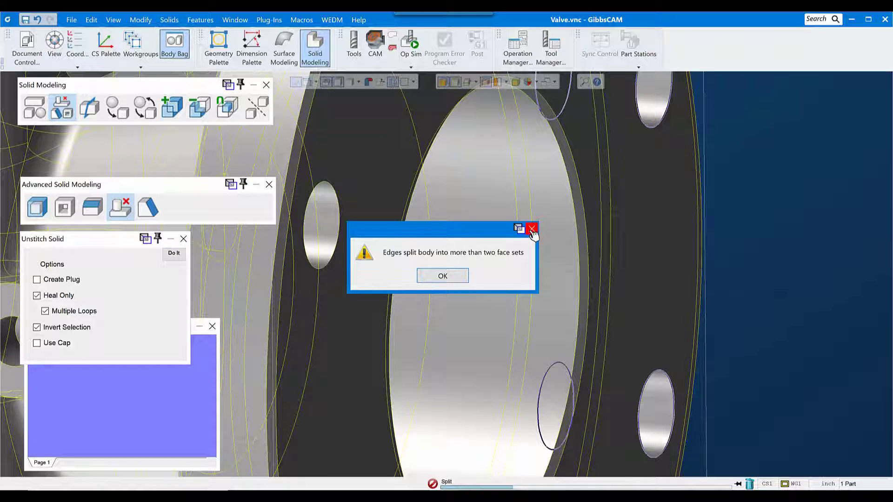
{"action": "left_click", "coordinate": [532, 229]}
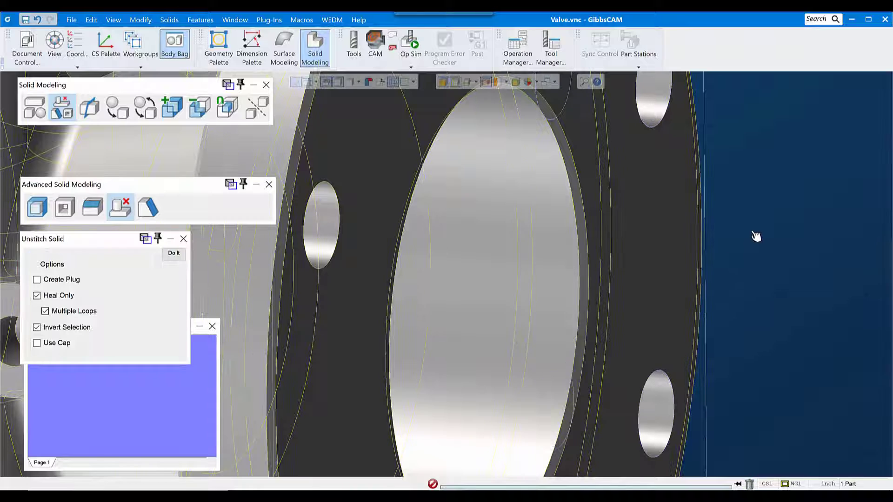
Step: Retry unstitching the current selection, leave Unstitch Solid, and hide the solid's edges
{"action": "scroll", "coordinate": [749, 293], "scroll_direction": "down", "scroll_amount": 2}
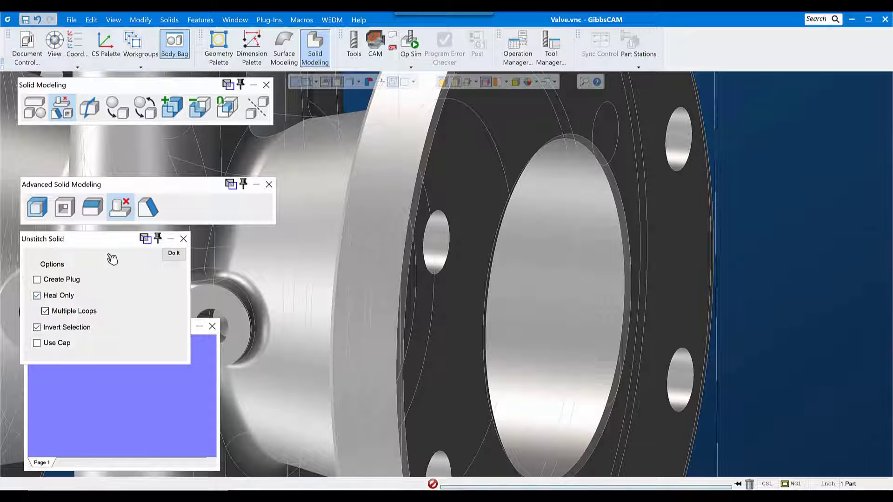
{"action": "left_click", "coordinate": [174, 254]}
{"action": "left_click", "coordinate": [184, 238]}
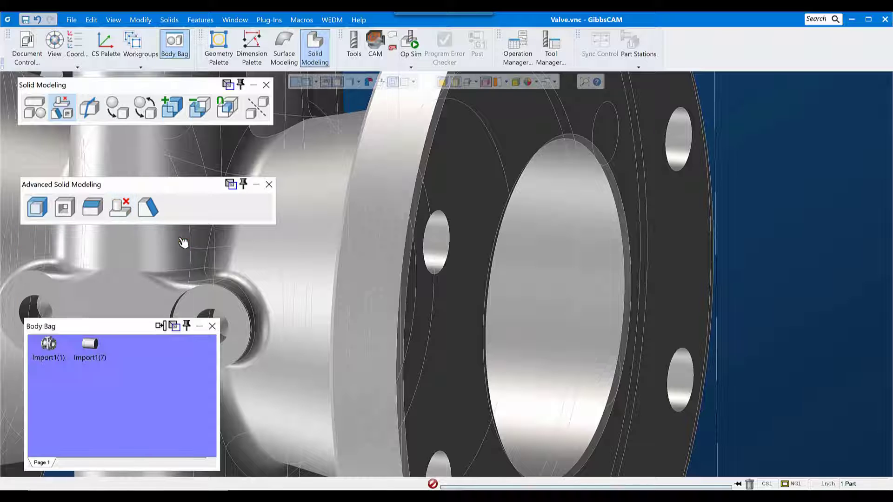
{"action": "left_click", "coordinate": [454, 83]}
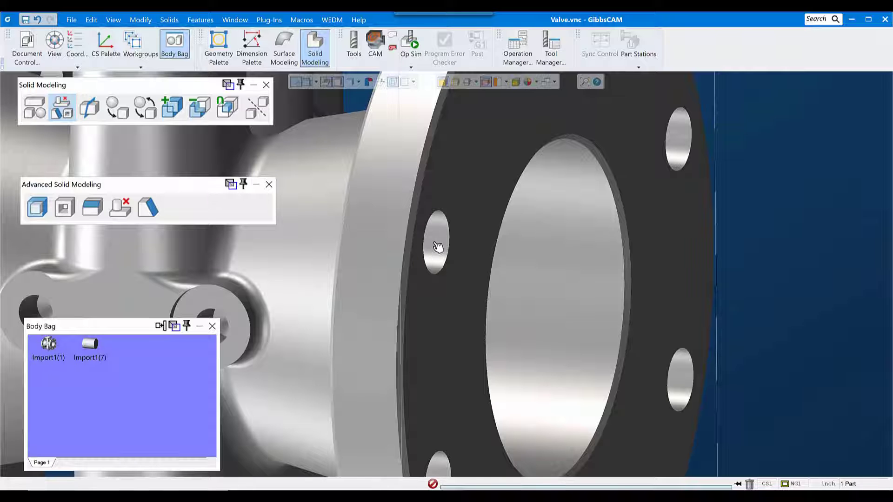
Step: Remove one more front flange bolt hole by unstitching its inner cylindrical face with Heal Only, Multiple Loops and Invert Selection
{"action": "left_click", "coordinate": [437, 247]}
{"action": "middle_click_drag", "start_coordinate": [437, 294], "coordinate": [213, 379]}
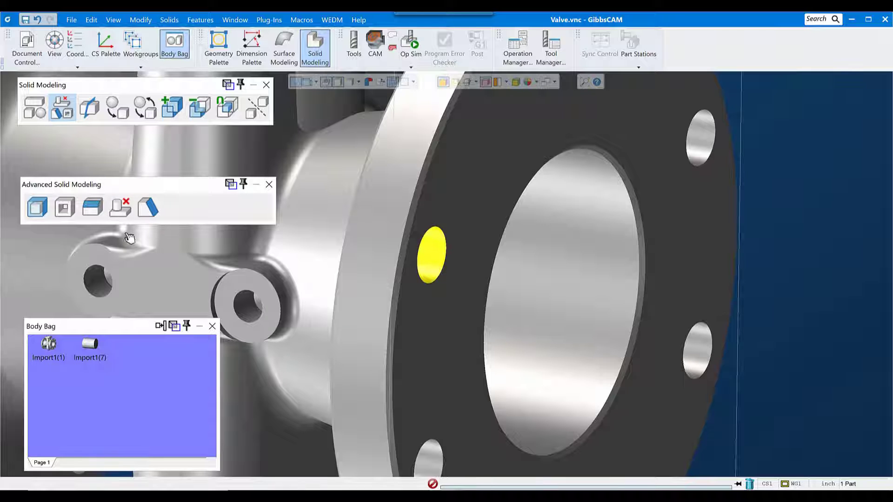
{"action": "left_click", "coordinate": [122, 208]}
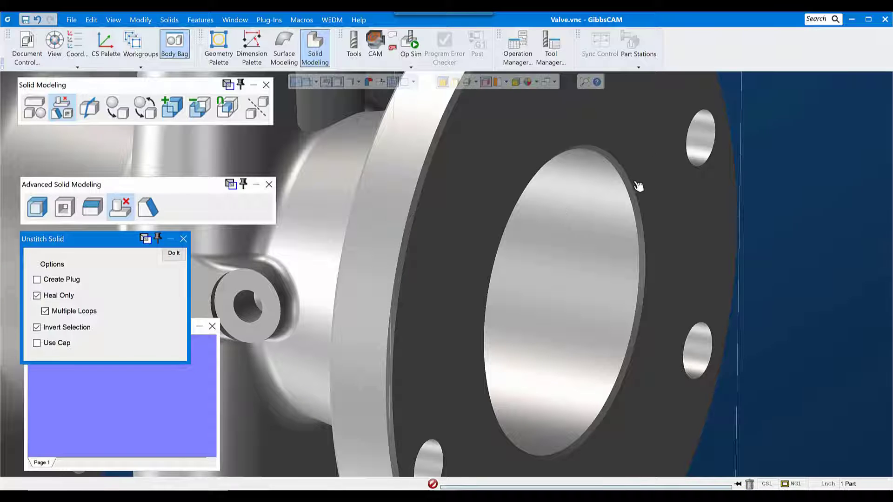
Step: Select the inner faces of the five remaining bolt holes on the front flange
{"action": "scroll", "coordinate": [640, 187], "scroll_direction": "down", "scroll_amount": 1}
{"action": "left_click", "coordinate": [693, 149]}
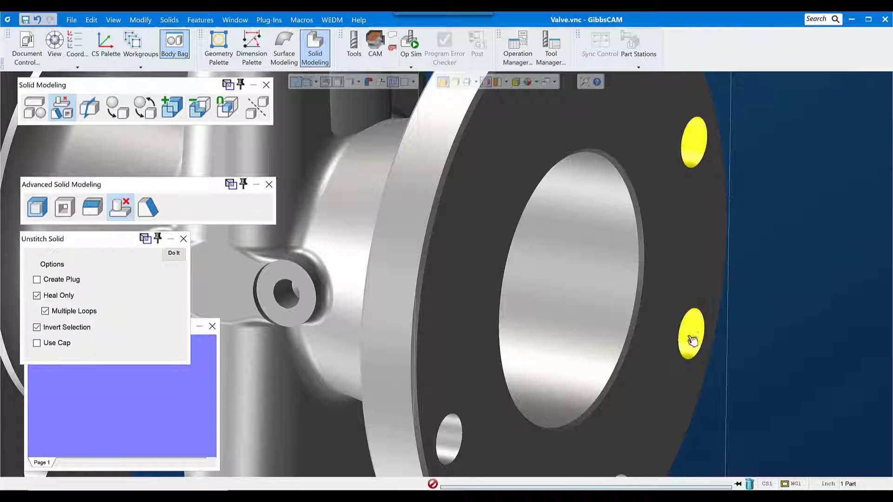
{"action": "middle_click_drag", "start_coordinate": [690, 339], "coordinate": [658, 233]}
{"action": "left_click", "coordinate": [649, 341]}
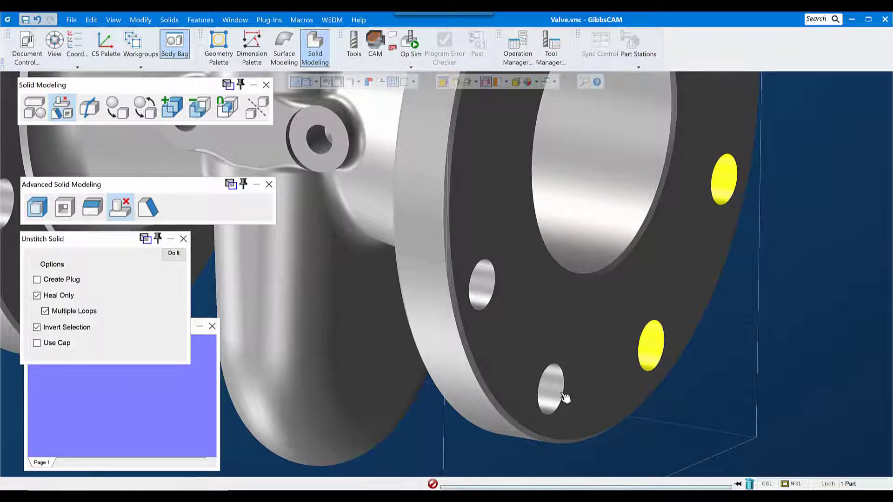
{"action": "left_click", "coordinate": [561, 395]}
{"action": "middle_click_drag", "start_coordinate": [561, 394], "coordinate": [512, 257]}
{"action": "left_click", "coordinate": [490, 295]}
{"action": "middle_click_drag", "start_coordinate": [377, 269], "coordinate": [562, 310]}
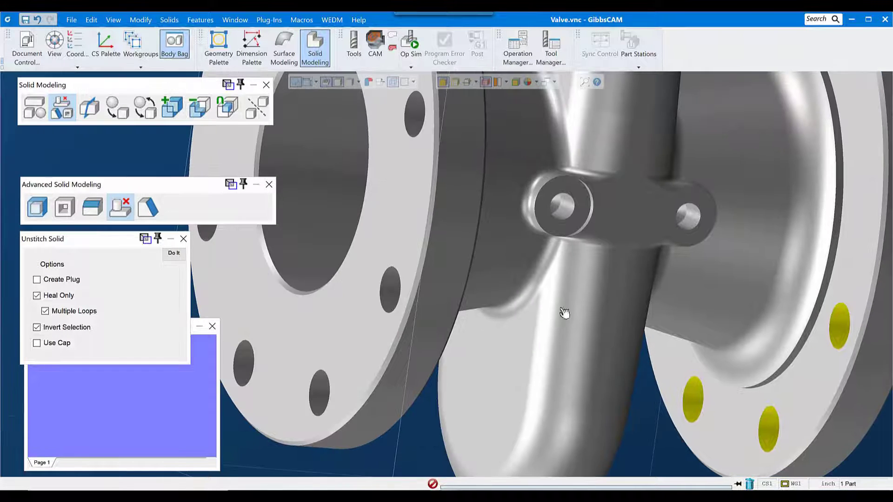
Step: Add the eight bolt hole faces of the opposite flange to the selection and unstitch all the selected holes together
{"action": "left_click", "coordinate": [389, 292]}
{"action": "left_click", "coordinate": [413, 112]}
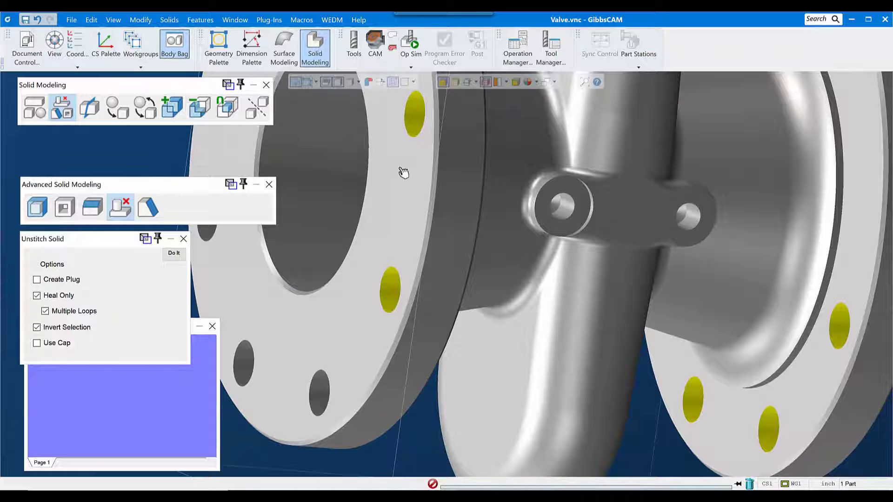
{"action": "middle_click_drag", "start_coordinate": [405, 174], "coordinate": [488, 339]}
{"action": "left_click", "coordinate": [481, 119]}
{"action": "left_click", "coordinate": [408, 89]}
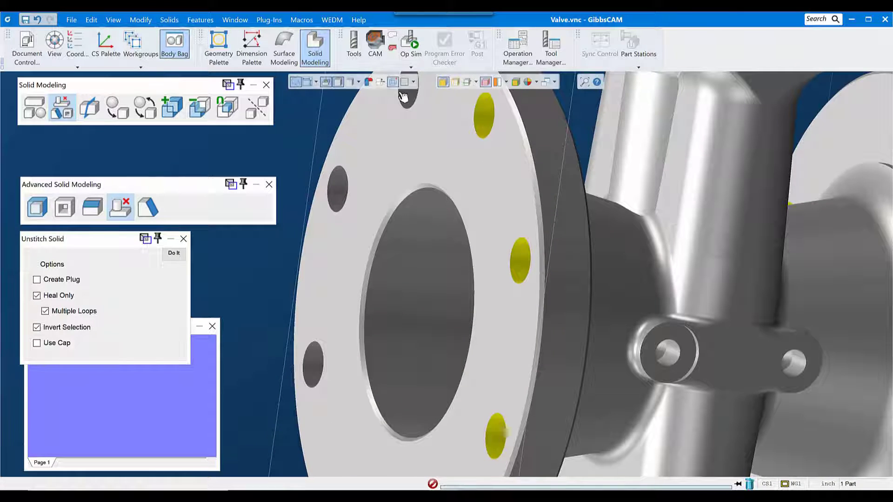
{"action": "left_click", "coordinate": [344, 181]}
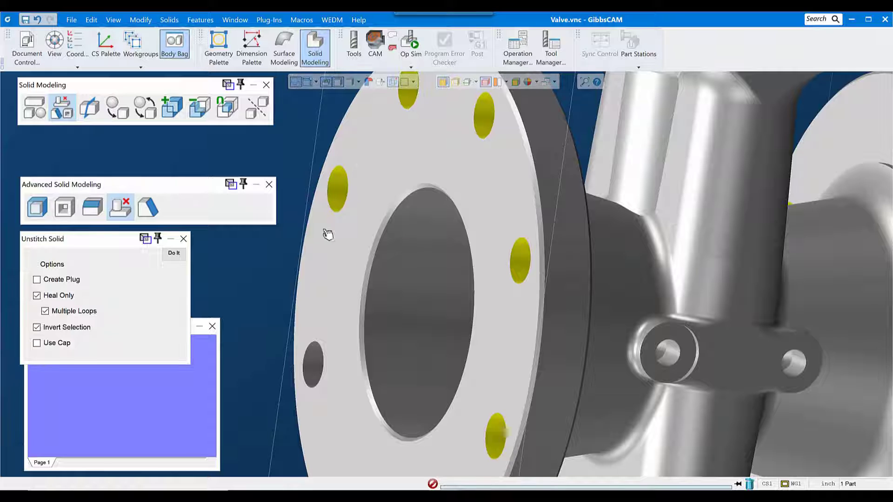
{"action": "left_click", "coordinate": [314, 365]}
{"action": "middle_click_drag", "start_coordinate": [316, 365], "coordinate": [334, 219]}
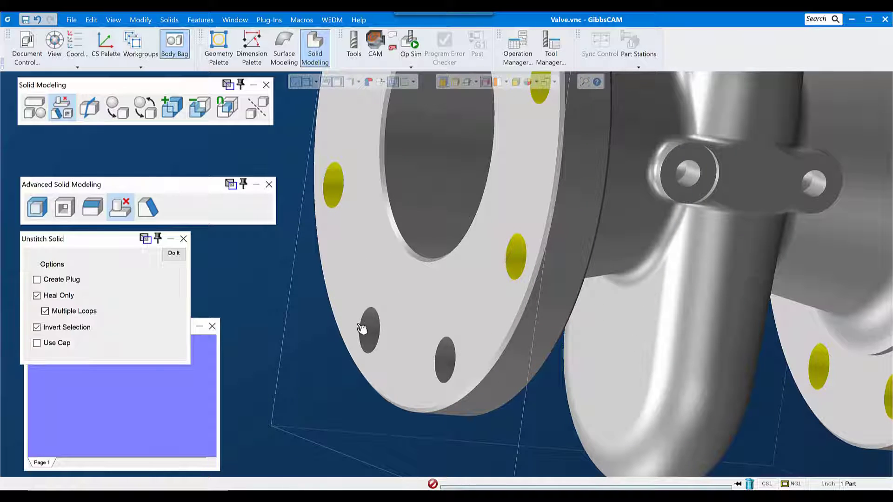
{"action": "middle_click_drag", "start_coordinate": [403, 346], "coordinate": [381, 338]}
{"action": "left_click", "coordinate": [374, 336]}
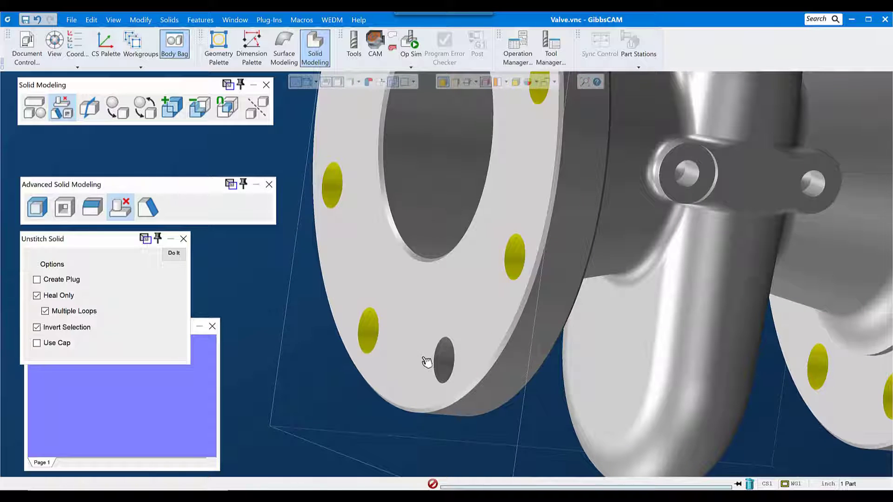
{"action": "left_click", "coordinate": [443, 362]}
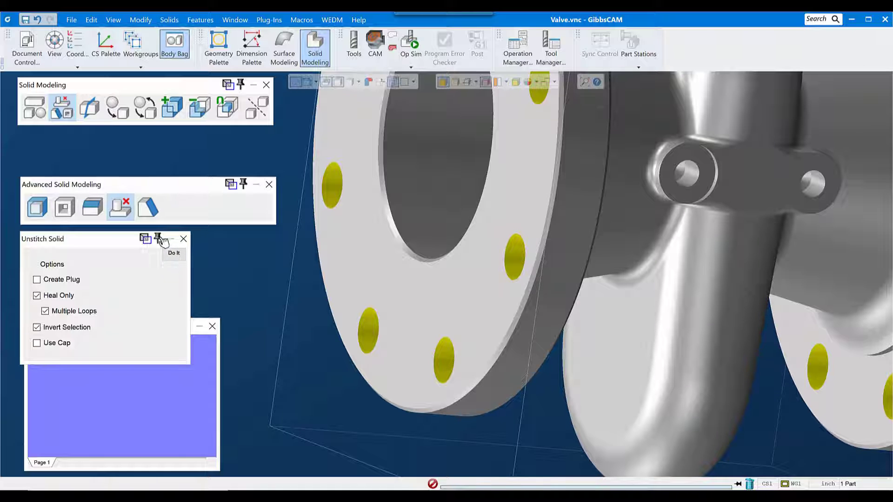
{"action": "left_click", "coordinate": [175, 255]}
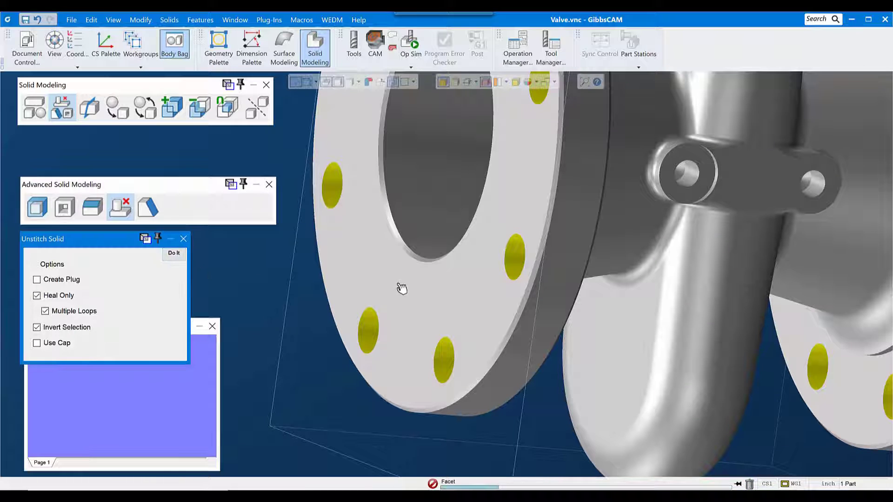
Step: Remove the four corner holes of the square top flange by unstitching their inner faces
{"action": "scroll", "coordinate": [512, 320], "scroll_direction": "down", "scroll_amount": 6}
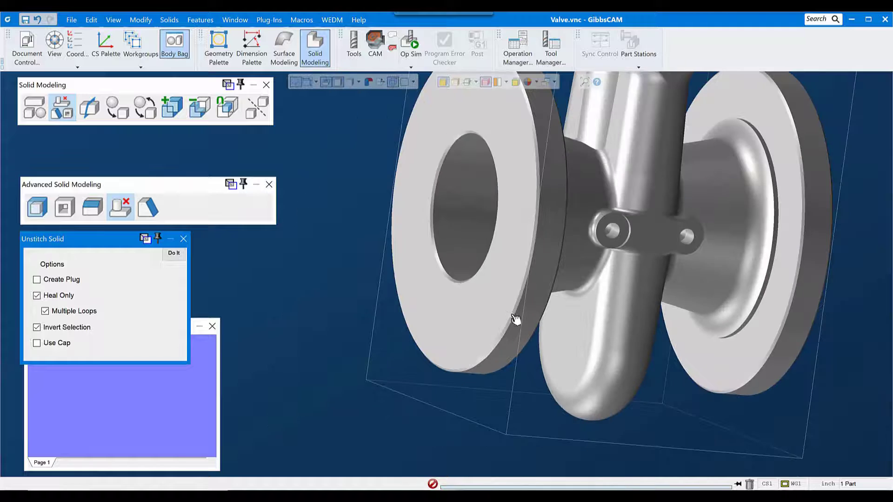
{"action": "middle_click_drag", "start_coordinate": [639, 276], "coordinate": [335, 254]}
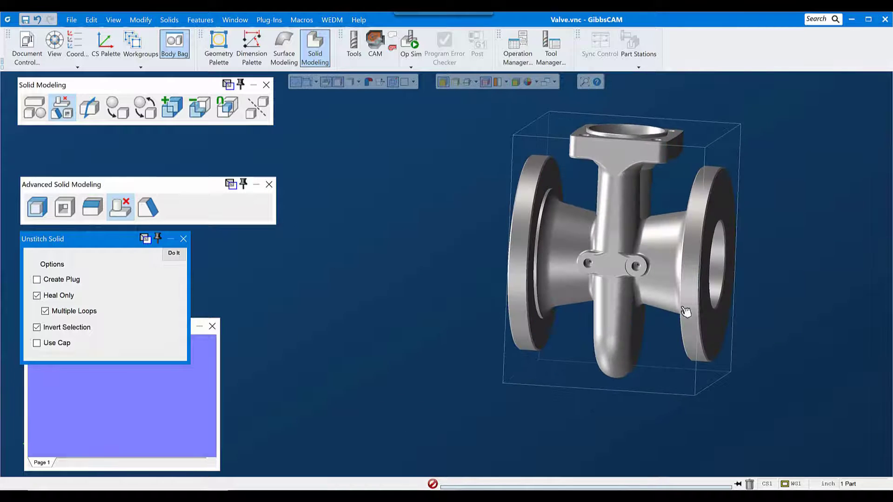
{"action": "middle_click_drag", "start_coordinate": [684, 311], "coordinate": [560, 373]}
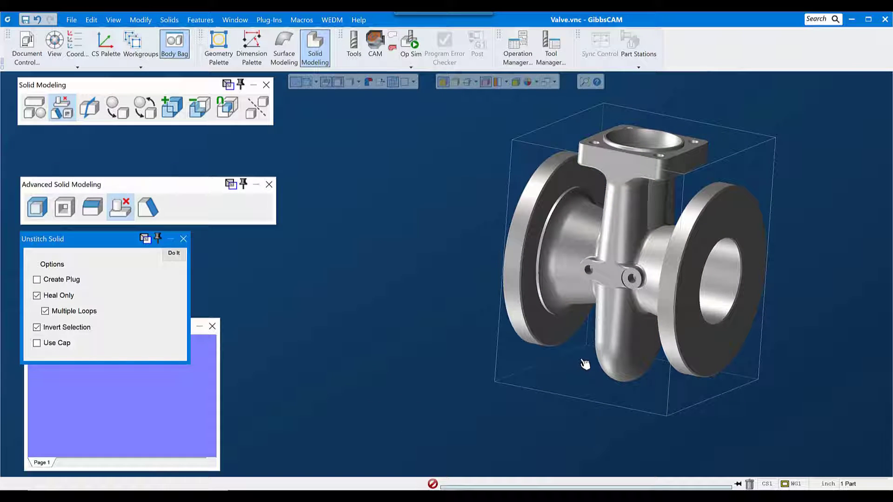
{"action": "middle_click_drag", "start_coordinate": [568, 214], "coordinate": [556, 407]}
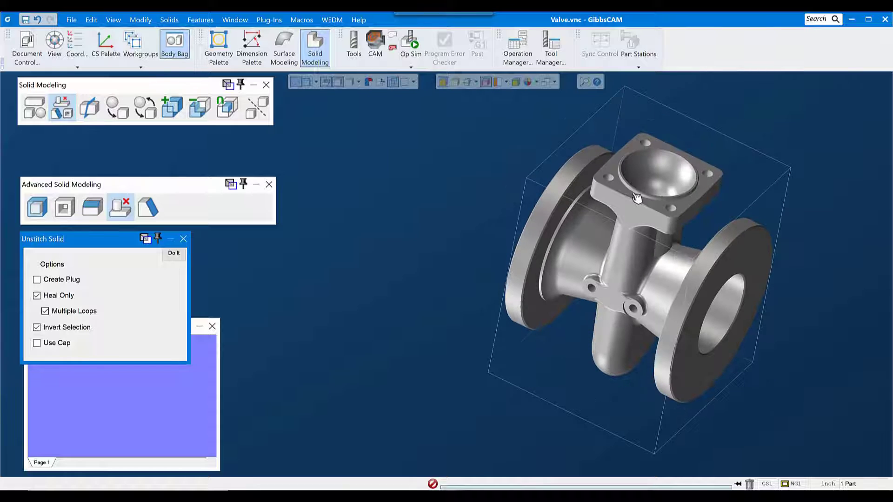
{"action": "left_click", "coordinate": [645, 144]}
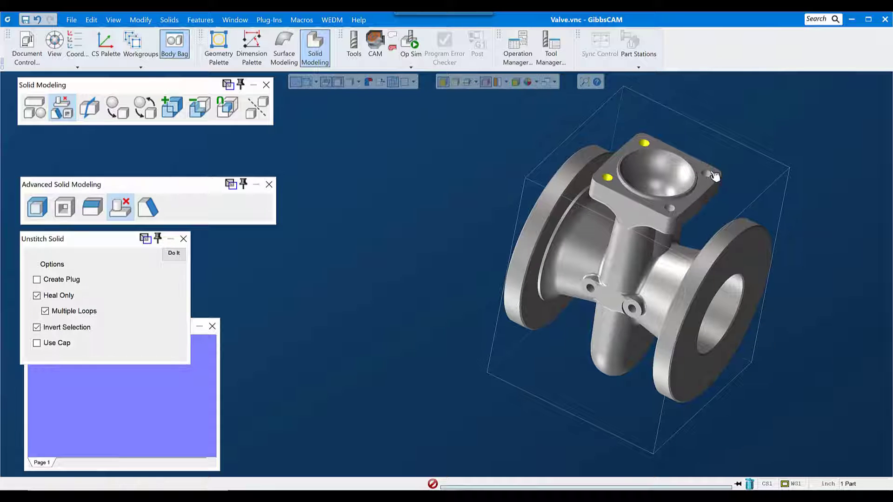
{"action": "left_click", "coordinate": [707, 175]}
{"action": "left_click", "coordinate": [175, 255]}
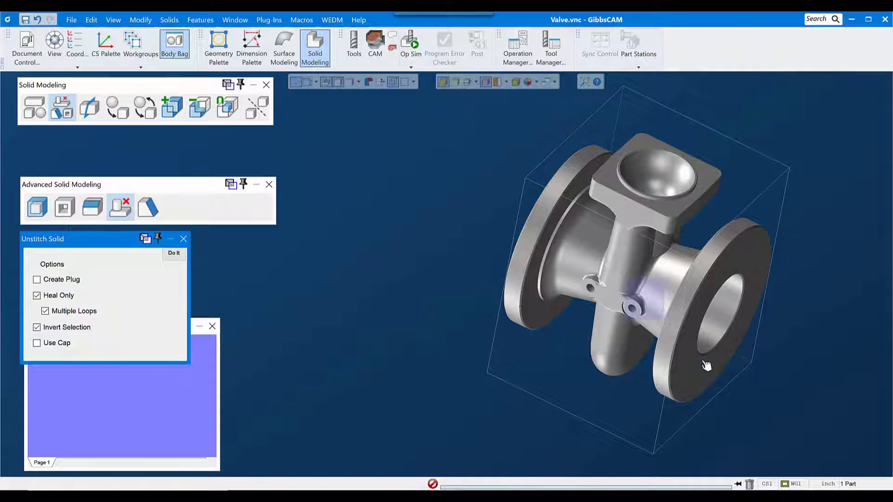
Step: Remove the outer chamfers on both round flanges by selecting all four chamfer faces and unstitching them
{"action": "scroll", "coordinate": [708, 365], "scroll_direction": "up", "scroll_amount": 5}
{"action": "left_click", "coordinate": [457, 206]}
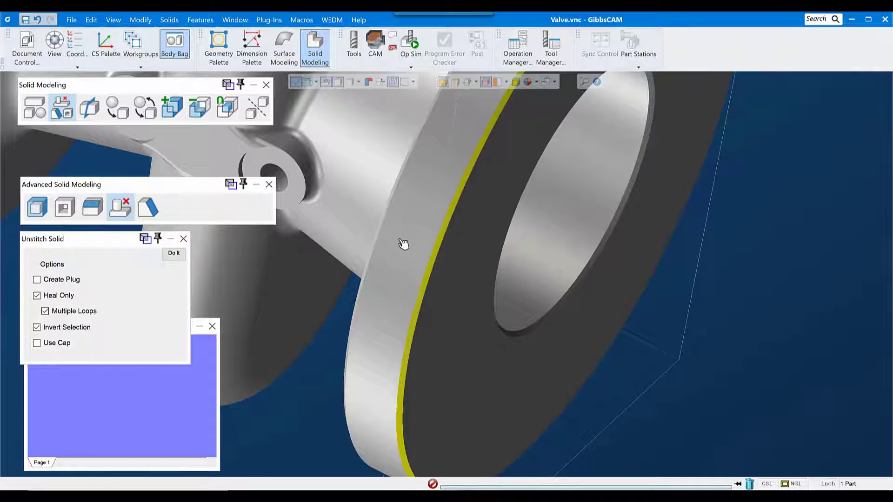
{"action": "middle_click_drag", "start_coordinate": [402, 244], "coordinate": [598, 260]}
{"action": "left_click", "coordinate": [552, 238]}
{"action": "middle_click_drag", "start_coordinate": [603, 291], "coordinate": [771, 320]}
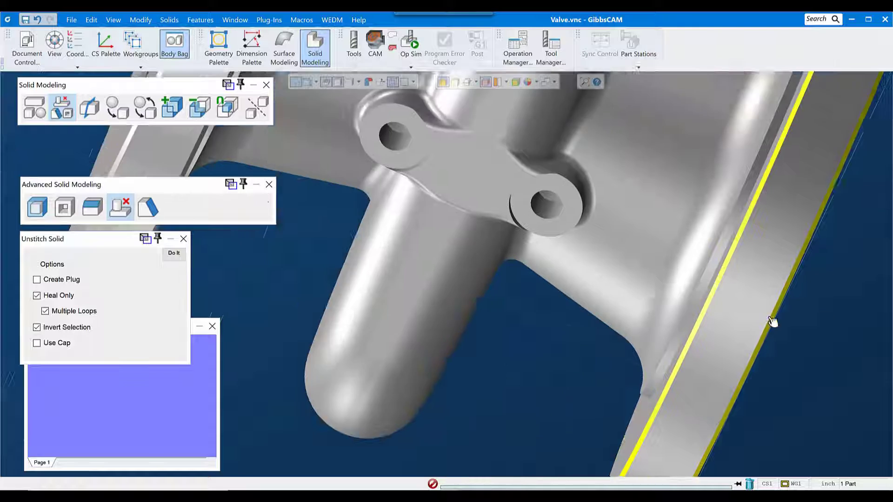
{"action": "middle_click_drag", "start_coordinate": [370, 262], "coordinate": [546, 272]}
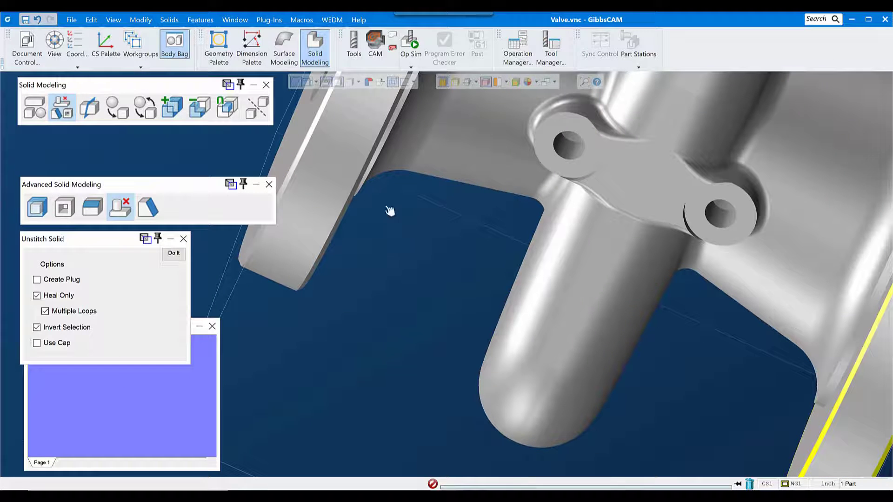
{"action": "left_click", "coordinate": [317, 137]}
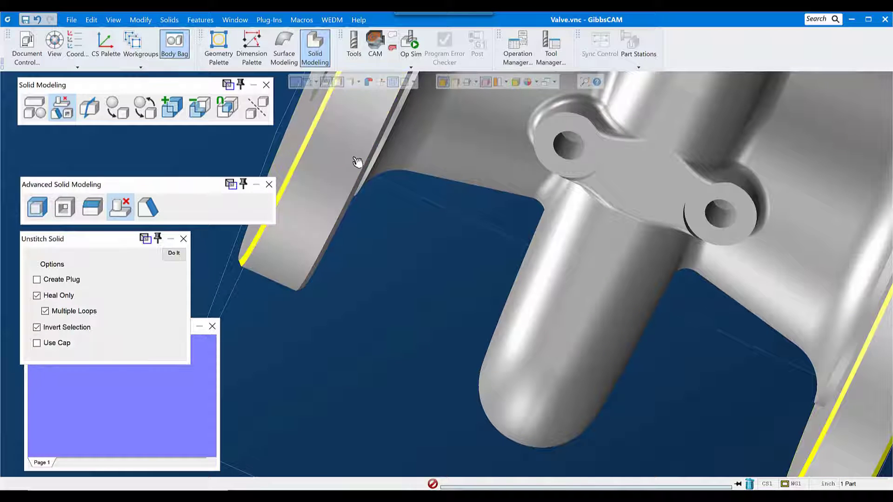
{"action": "middle_click_drag", "start_coordinate": [357, 162], "coordinate": [311, 176]}
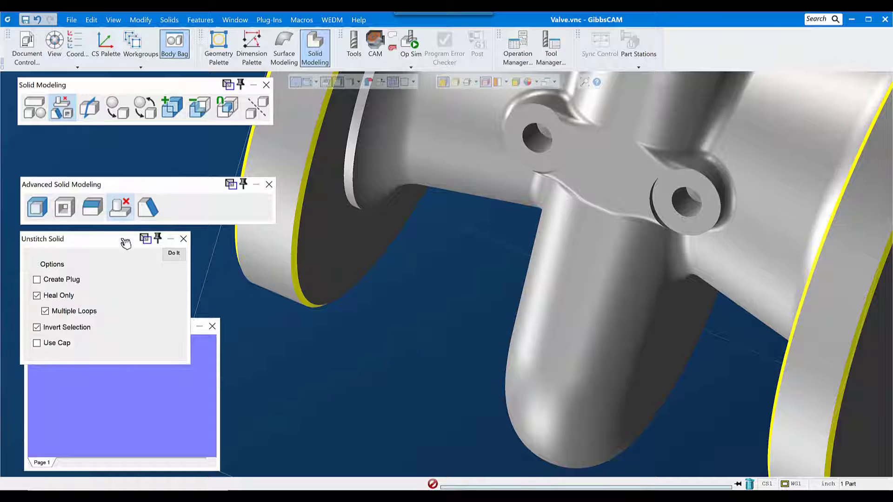
{"action": "left_click", "coordinate": [173, 254]}
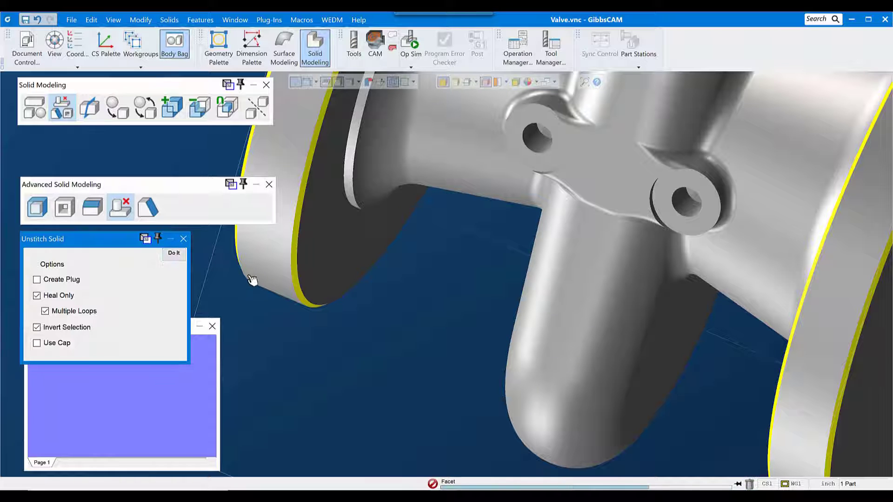
{"action": "scroll", "coordinate": [366, 293], "scroll_direction": "down", "scroll_amount": 3}
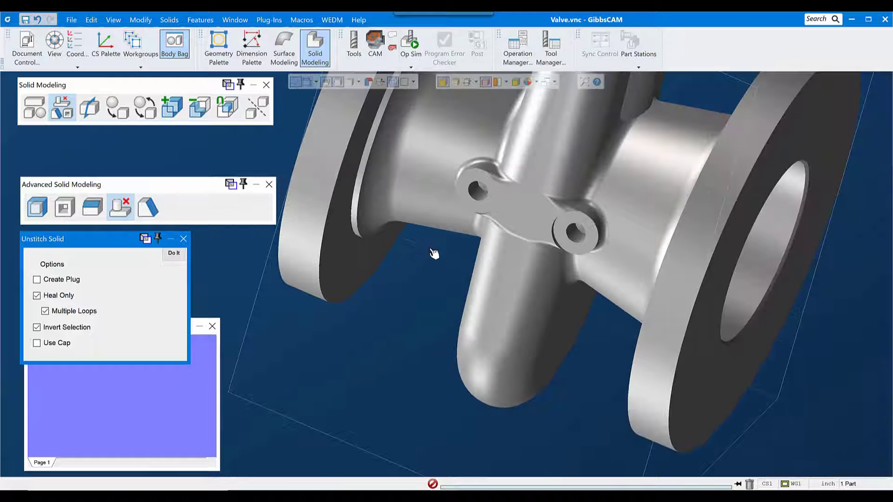
Step: Select the interior face seen through the flange bore, examine where the two side lug holes reach it, and clear the selection
{"action": "scroll", "coordinate": [465, 326], "scroll_direction": "down", "scroll_amount": 5}
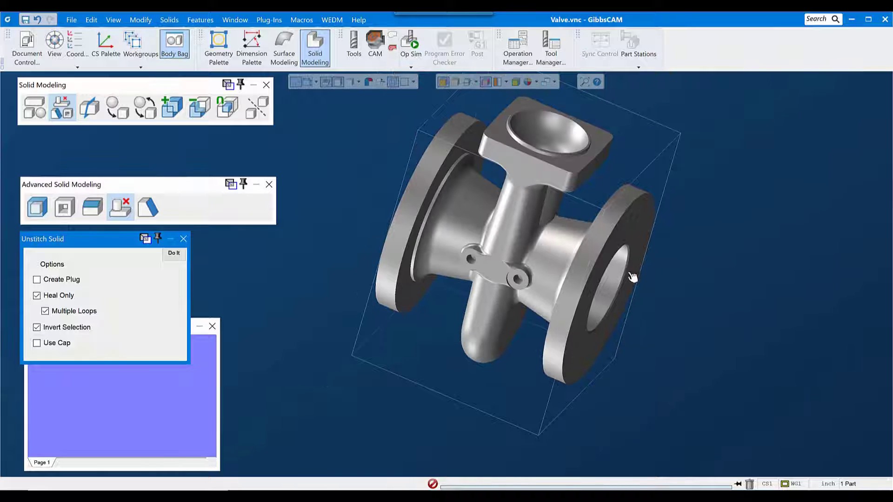
{"action": "middle_click_drag", "start_coordinate": [634, 301], "coordinate": [410, 252]}
{"action": "left_click", "coordinate": [537, 276]}
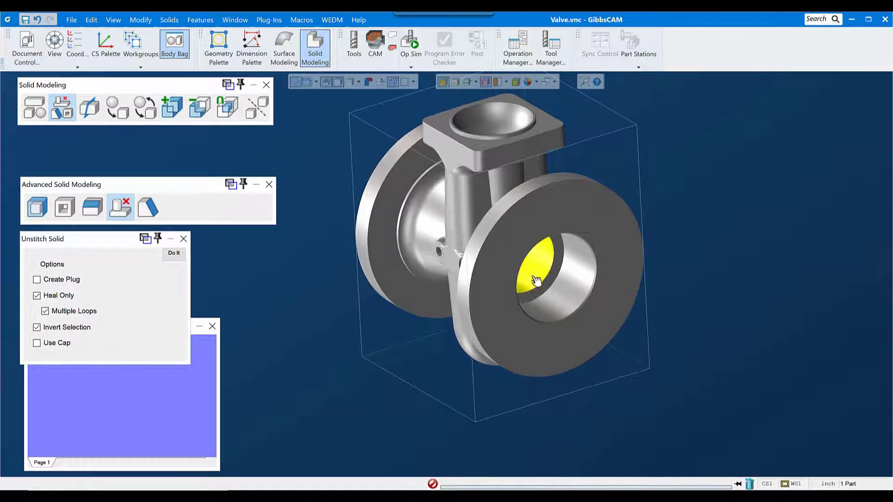
{"action": "middle_click_drag", "start_coordinate": [542, 310], "coordinate": [690, 143]}
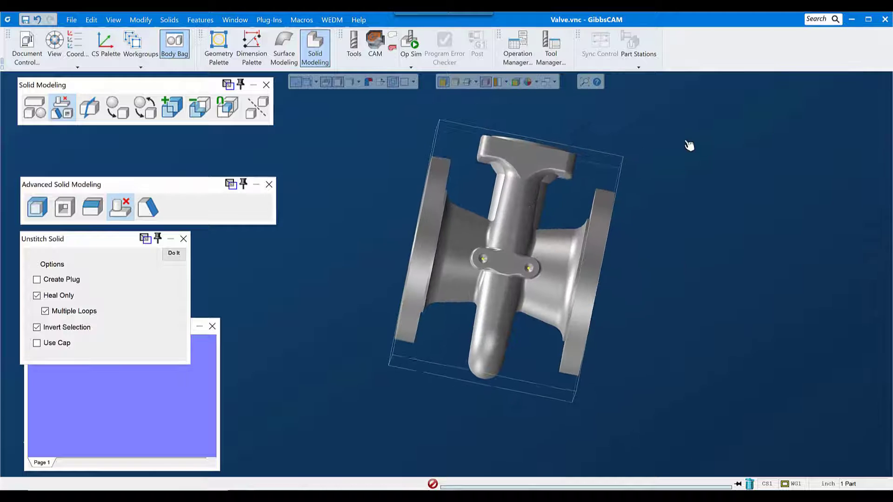
{"action": "scroll", "coordinate": [528, 269], "scroll_direction": "up", "scroll_amount": 8}
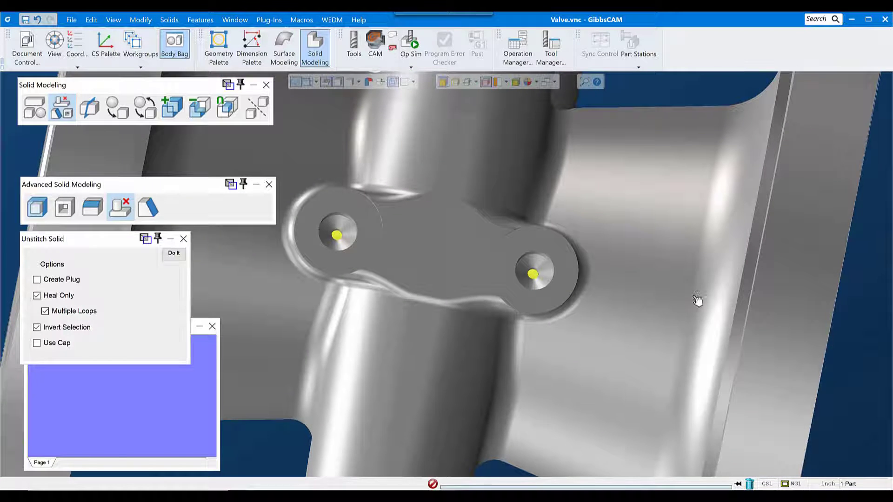
{"action": "scroll", "coordinate": [580, 325], "scroll_direction": "down", "scroll_amount": 10}
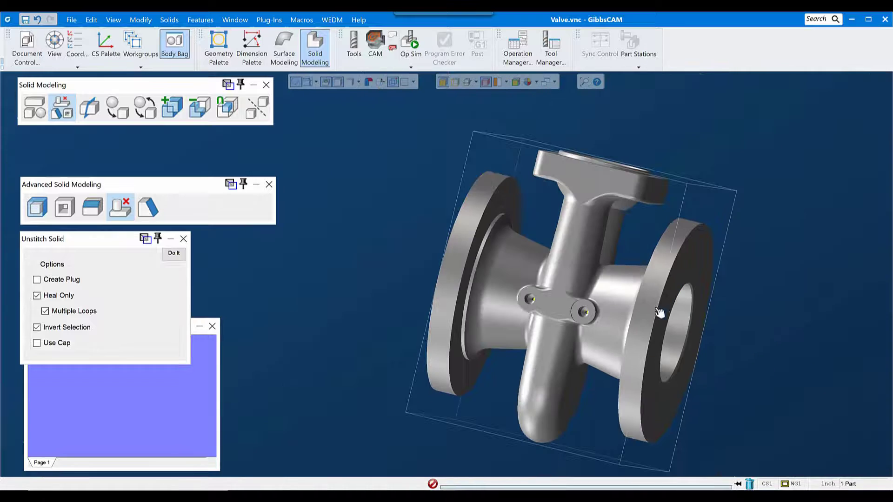
{"action": "middle_click_drag", "start_coordinate": [612, 329], "coordinate": [536, 334]}
{"action": "middle_click_drag", "start_coordinate": [655, 329], "coordinate": [631, 336]}
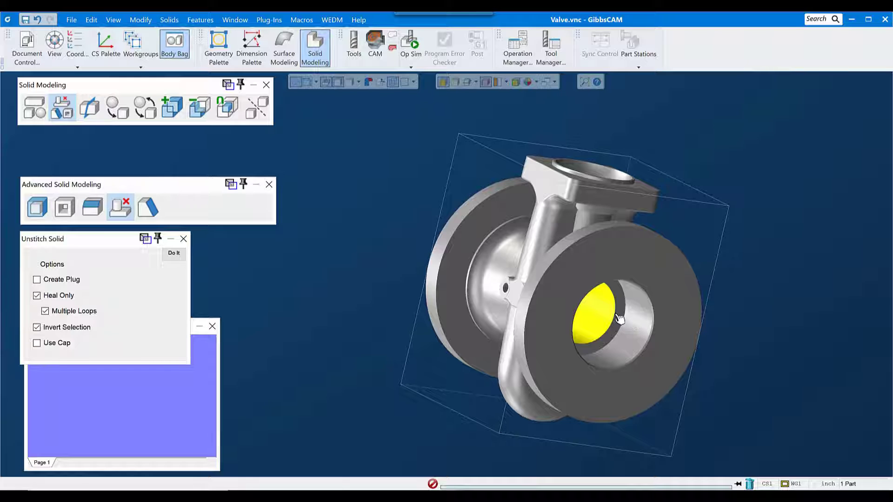
{"action": "left_click", "coordinate": [333, 146]}
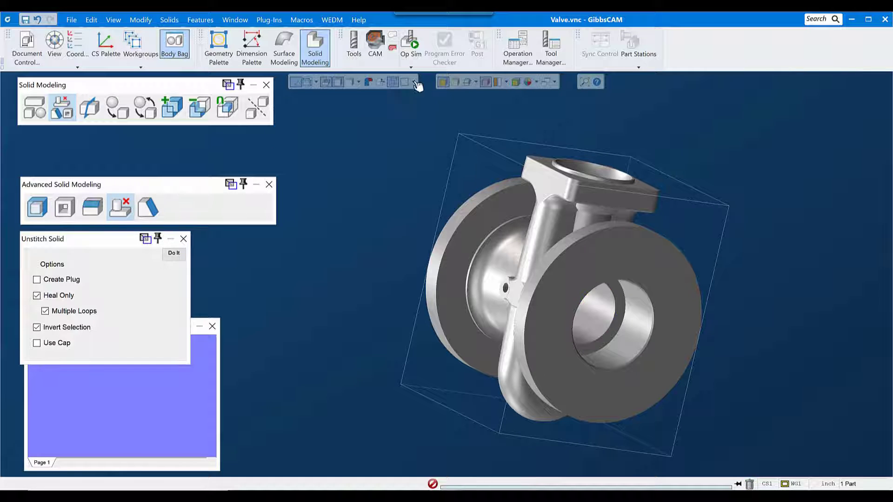
Step: Switch to edge selection and select the edge loops at the openings of both flange bores and the square top flange's bore
{"action": "left_click", "coordinate": [456, 81]}
{"action": "left_click_drag", "start_coordinate": [555, 223], "coordinate": [688, 365]}
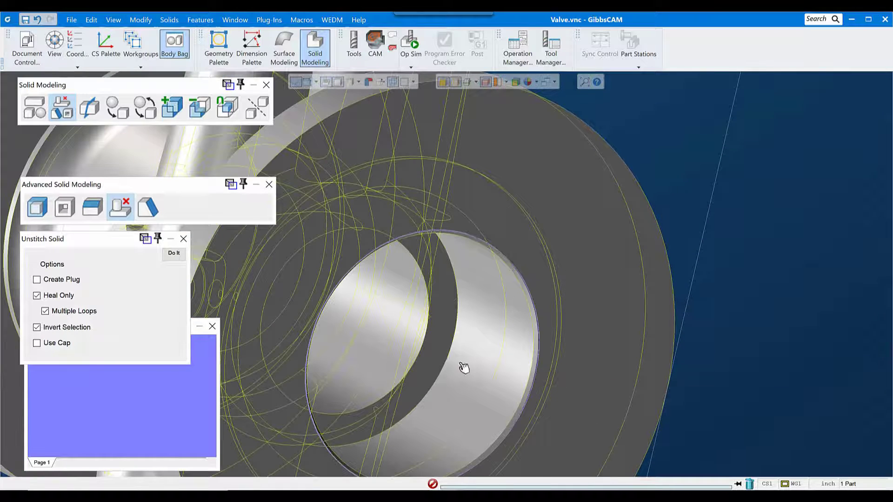
{"action": "scroll", "coordinate": [473, 361], "scroll_direction": "down", "scroll_amount": 5}
{"action": "scroll", "coordinate": [477, 325], "scroll_direction": "down", "scroll_amount": 2}
{"action": "middle_click_drag", "start_coordinate": [377, 175], "coordinate": [390, 409]}
{"action": "left_click_drag", "start_coordinate": [332, 150], "coordinate": [407, 230]}
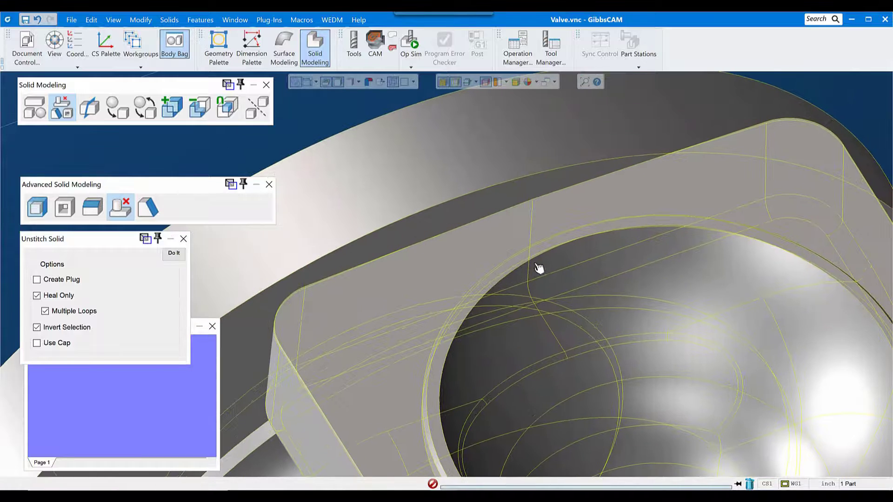
{"action": "middle_click_drag", "start_coordinate": [409, 301], "coordinate": [683, 429]}
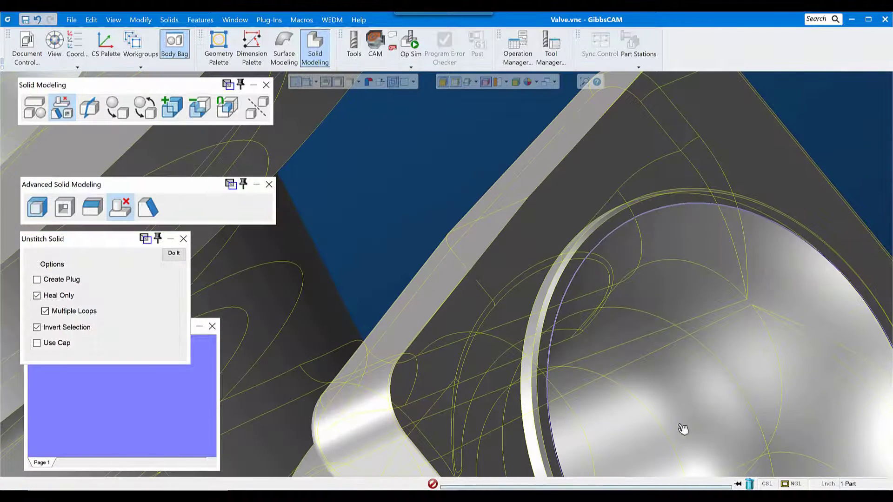
{"action": "middle_click_drag", "start_coordinate": [487, 278], "coordinate": [879, 443]}
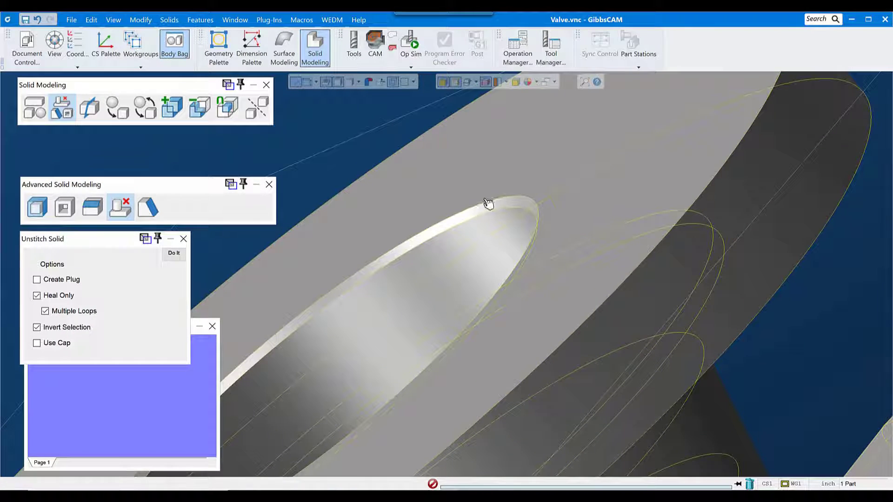
{"action": "scroll", "coordinate": [486, 205], "scroll_direction": "down", "scroll_amount": 8}
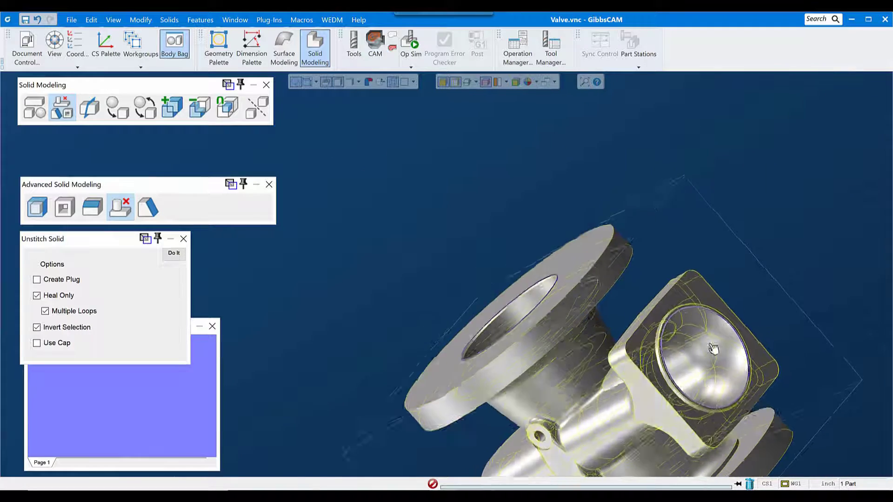
Step: Add the opening edges of the two side lug holes, enable Create Plug, and unstitch all the selected openings
{"action": "middle_click_drag", "start_coordinate": [714, 348], "coordinate": [564, 481]}
{"action": "middle_click_drag", "start_coordinate": [539, 435], "coordinate": [404, 177], "text": "shift"}
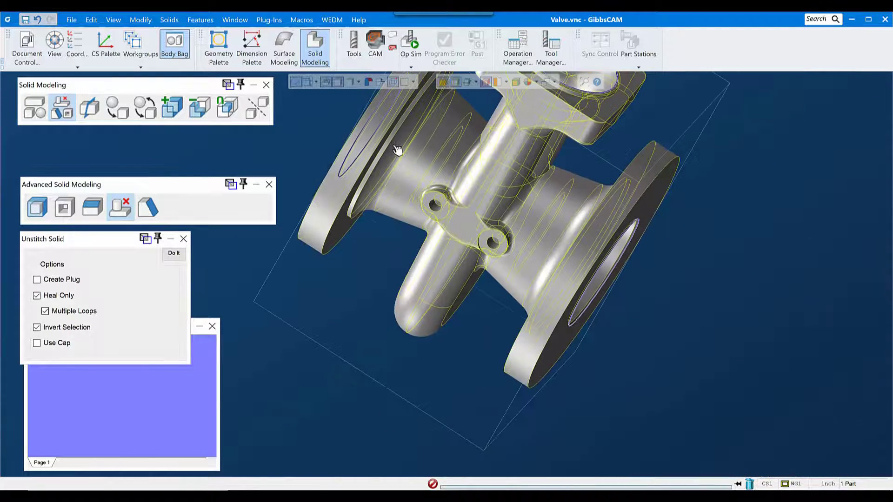
{"action": "left_click_drag", "start_coordinate": [396, 151], "coordinate": [578, 329]}
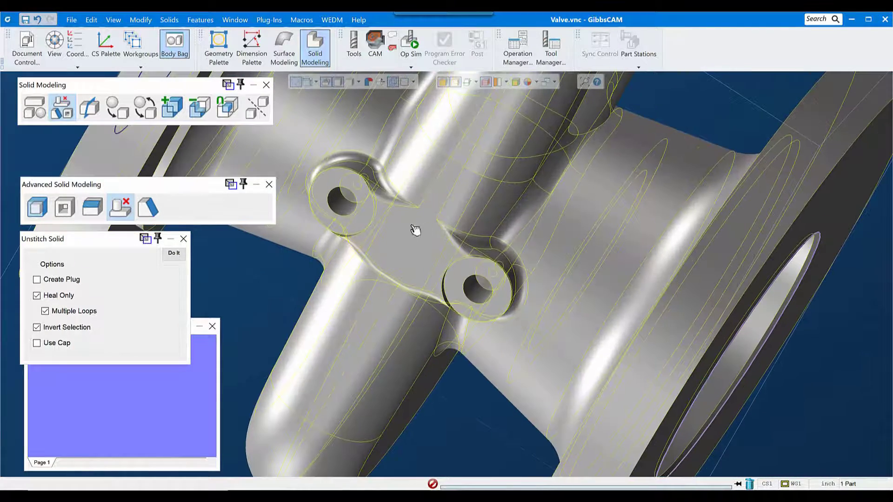
{"action": "left_click", "coordinate": [333, 196]}
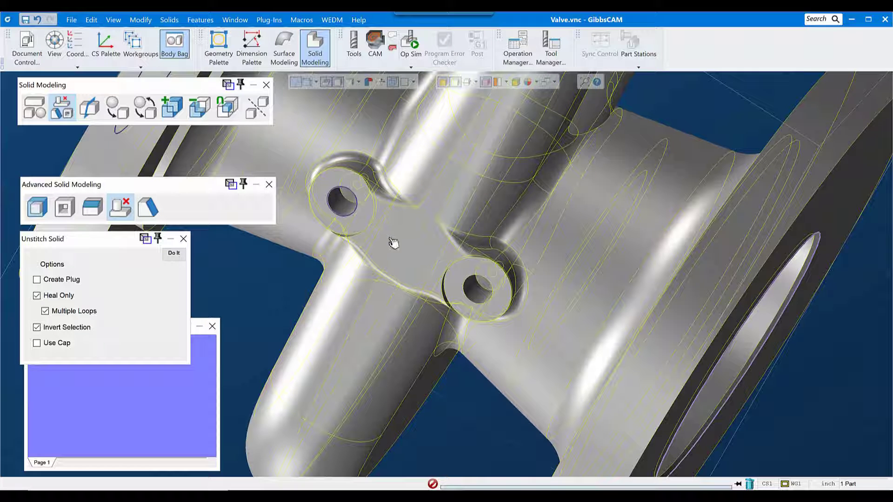
{"action": "left_click", "coordinate": [468, 286]}
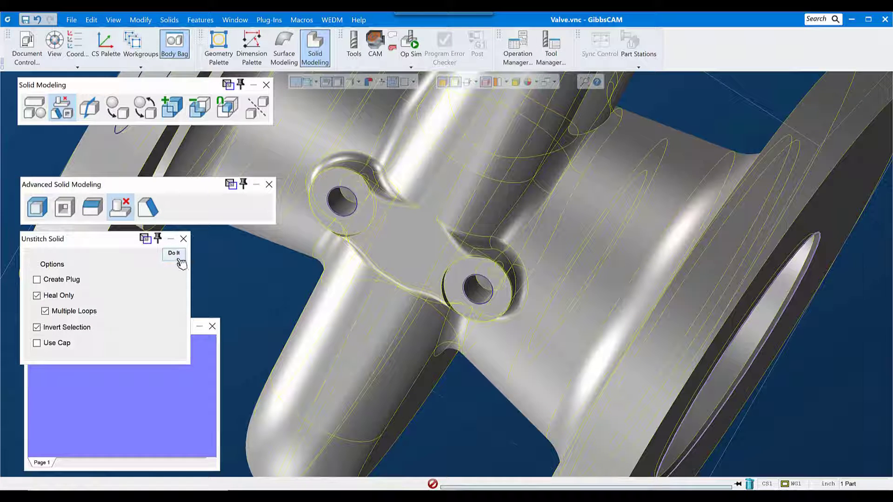
{"action": "left_click", "coordinate": [57, 281]}
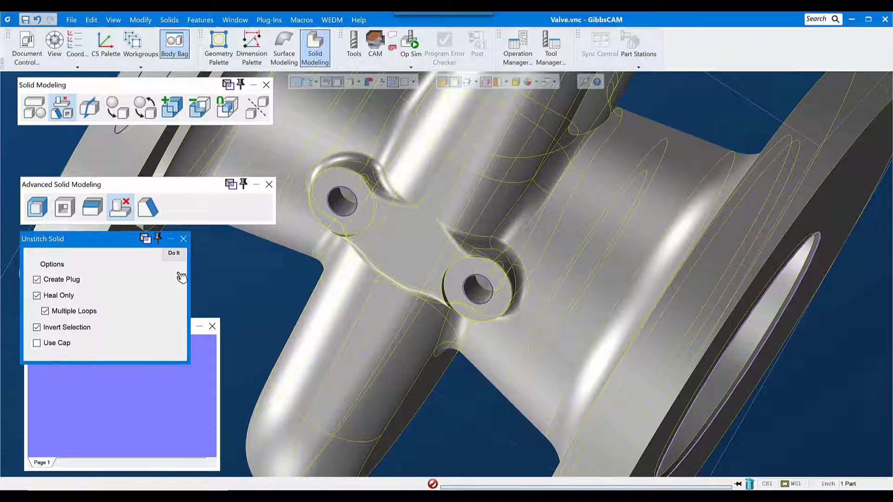
{"action": "left_click", "coordinate": [175, 254]}
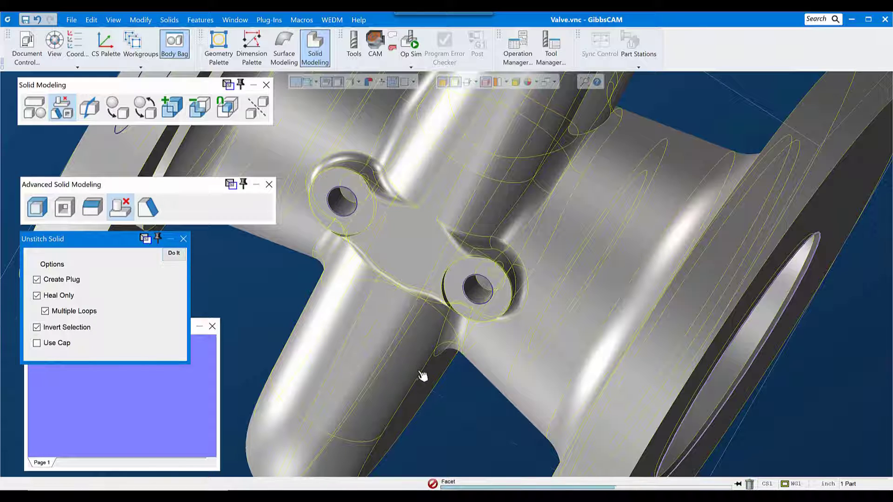
Step: Set the healed valve aside in the body bag and examine the plug solid formed from its internal cavity
{"action": "left_click", "coordinate": [424, 245]}
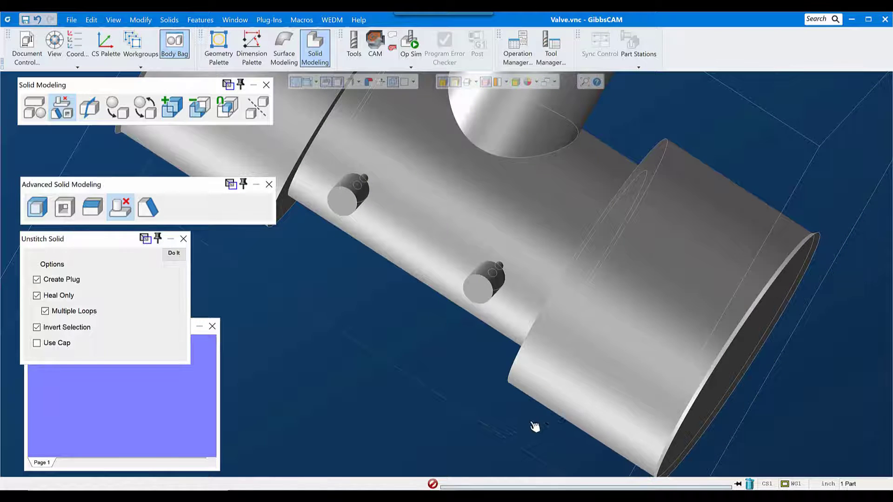
{"action": "scroll", "coordinate": [535, 426], "scroll_direction": "down", "scroll_amount": 5}
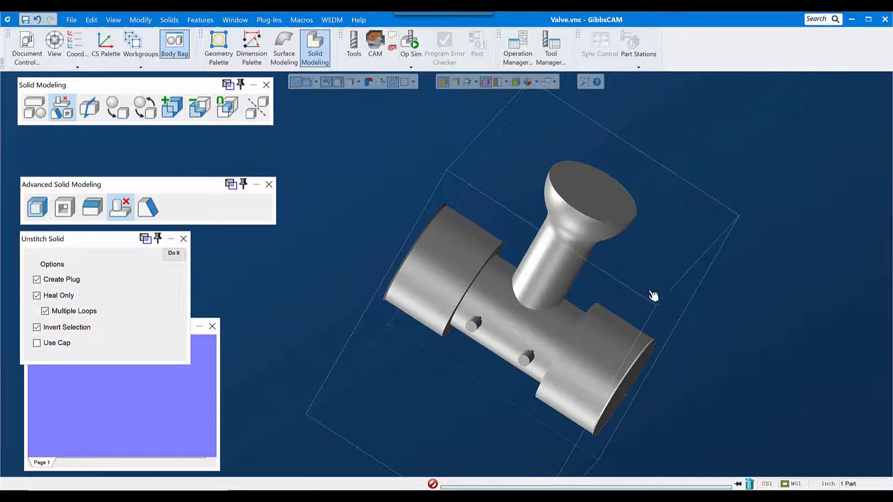
{"action": "middle_click_drag", "start_coordinate": [652, 295], "coordinate": [426, 370]}
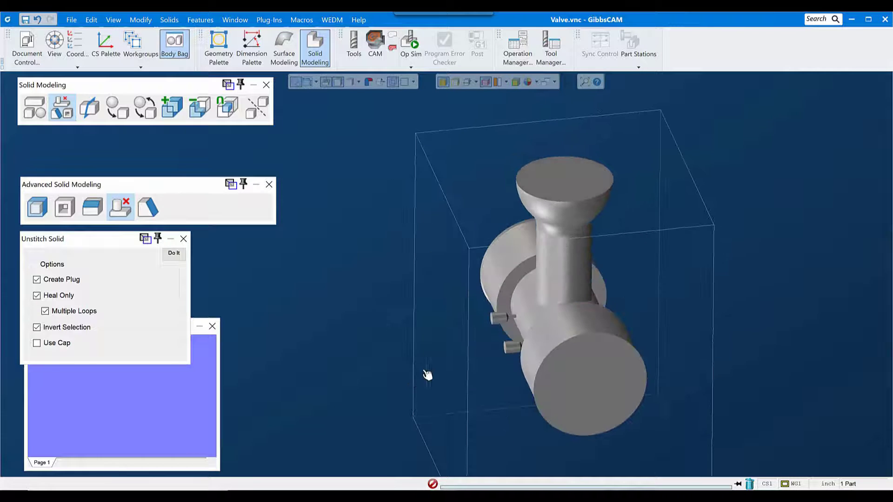
{"action": "left_click_drag", "start_coordinate": [459, 299], "coordinate": [604, 384]}
{"action": "middle_click_drag", "start_coordinate": [587, 296], "coordinate": [686, 283]}
{"action": "scroll", "coordinate": [686, 283], "scroll_direction": "down", "scroll_amount": 6}
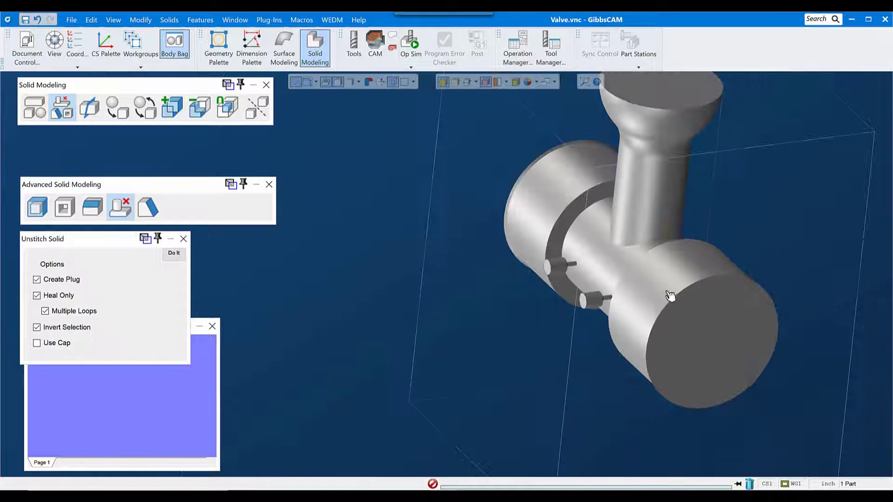
Step: Store the plug solid in the body bag and bring the healed valve body back into the workspace
{"action": "left_click", "coordinate": [663, 228]}
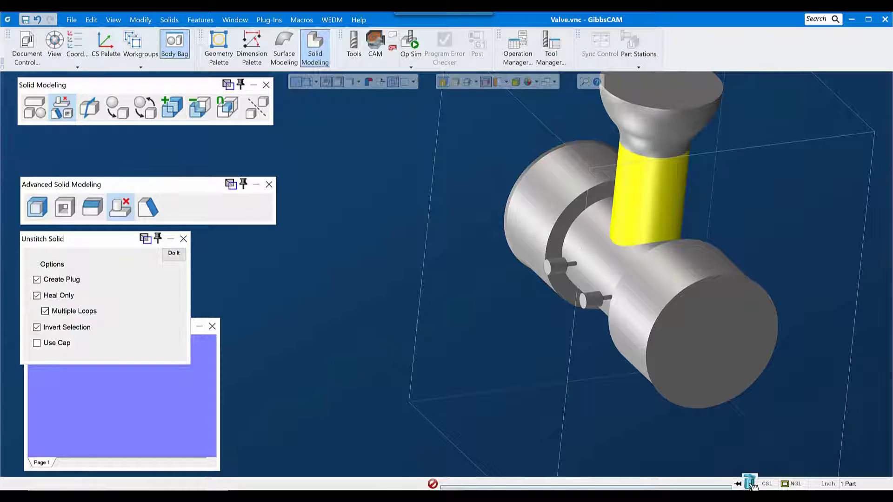
{"action": "left_click", "coordinate": [749, 484]}
{"action": "left_click", "coordinate": [421, 277]}
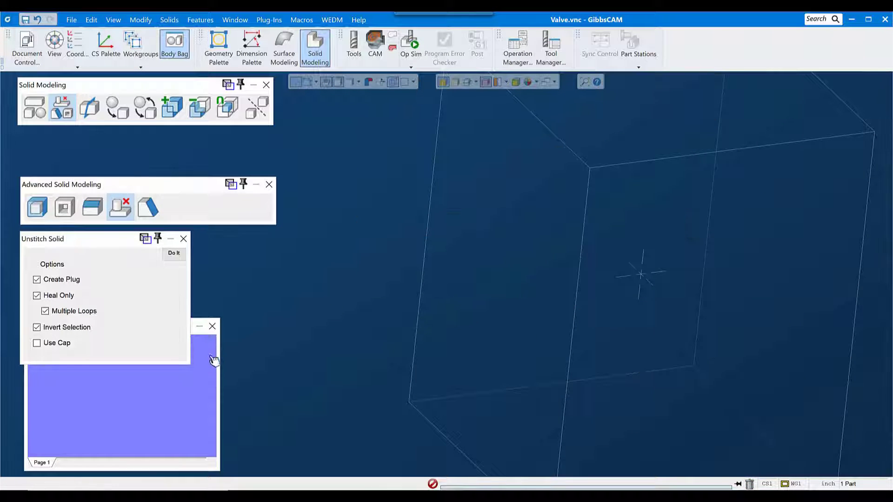
{"action": "left_click", "coordinate": [197, 350]}
{"action": "double_click", "coordinate": [133, 346]}
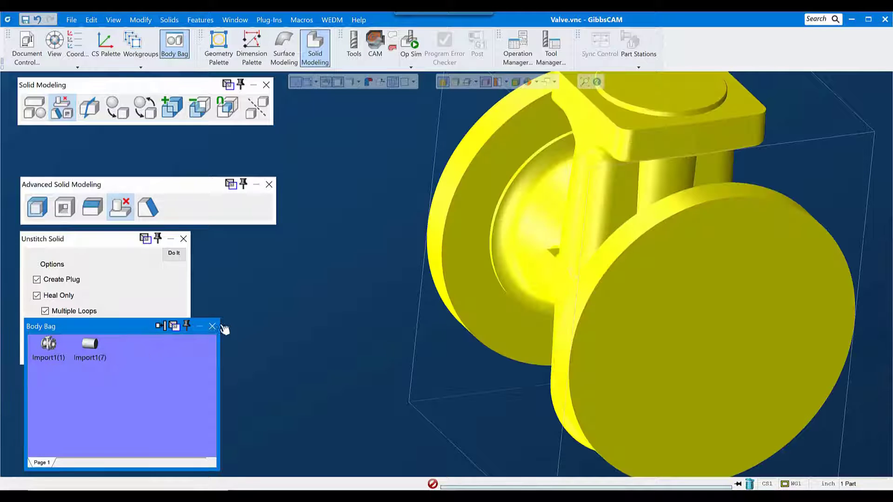
{"action": "left_click", "coordinate": [212, 326]}
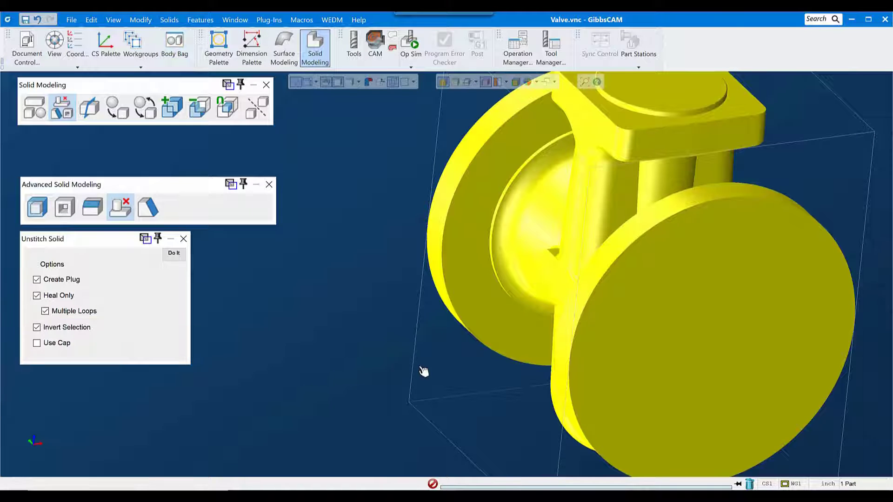
Step: Remove the two raised round bosses on the side lug pad by selecting their faces and unstitching them
{"action": "scroll", "coordinate": [466, 371], "scroll_direction": "down", "scroll_amount": 2}
{"action": "middle_click_drag", "start_coordinate": [473, 379], "coordinate": [589, 316]}
{"action": "middle_click_drag", "start_coordinate": [361, 218], "coordinate": [437, 334]}
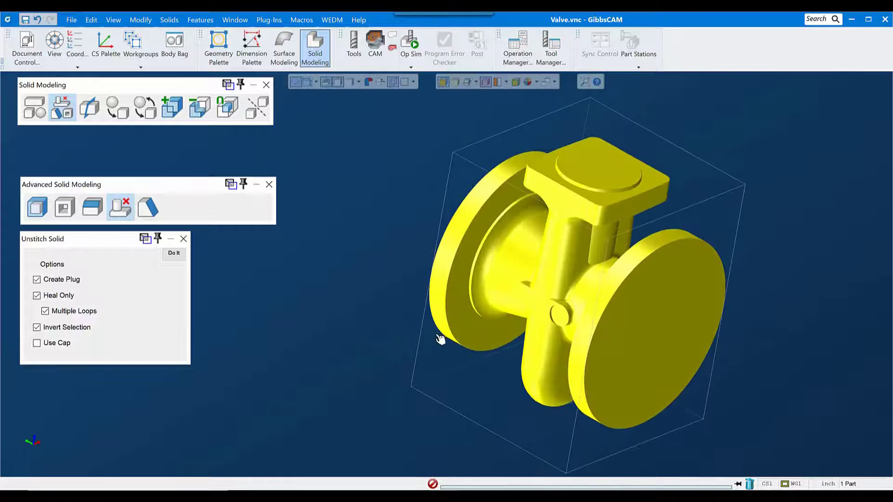
{"action": "left_click_drag", "start_coordinate": [497, 278], "coordinate": [620, 371]}
{"action": "left_click", "coordinate": [479, 257]}
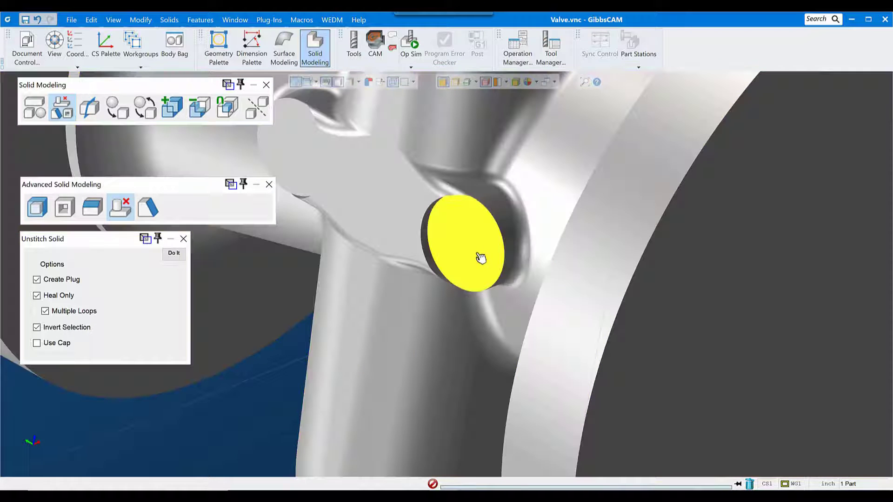
{"action": "middle_click_drag", "start_coordinate": [427, 252], "coordinate": [576, 301]}
{"action": "left_click", "coordinate": [425, 203]}
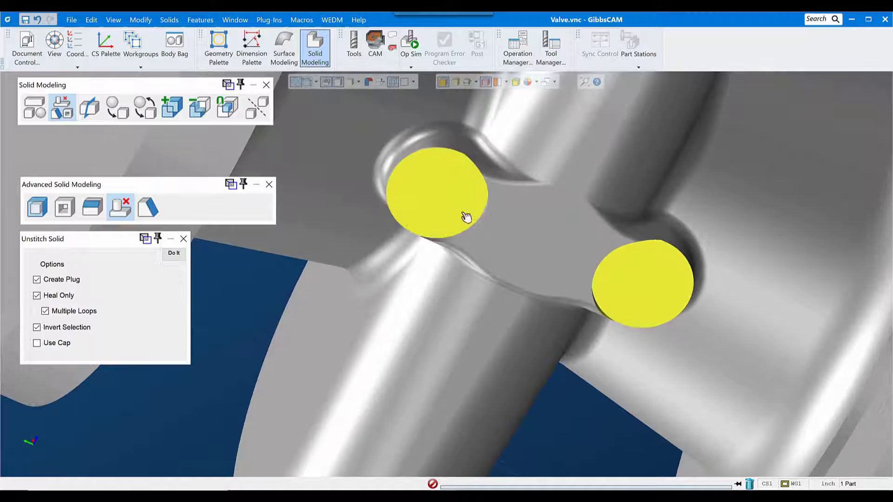
{"action": "middle_click_drag", "start_coordinate": [465, 216], "coordinate": [507, 264]}
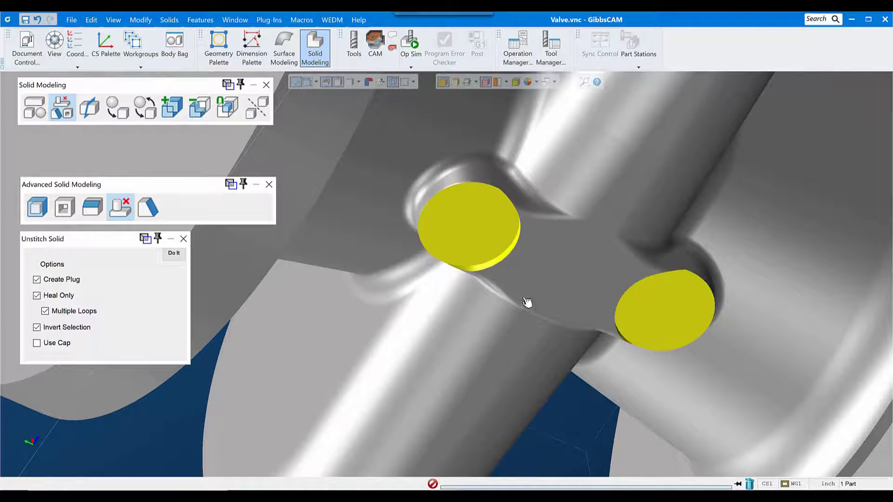
{"action": "middle_click_drag", "start_coordinate": [526, 303], "coordinate": [604, 245]}
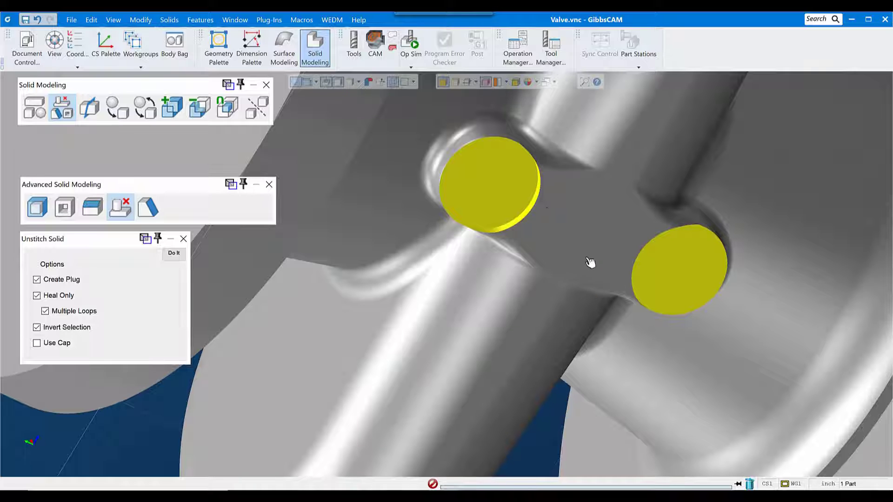
{"action": "middle_click_drag", "start_coordinate": [589, 263], "coordinate": [588, 215]}
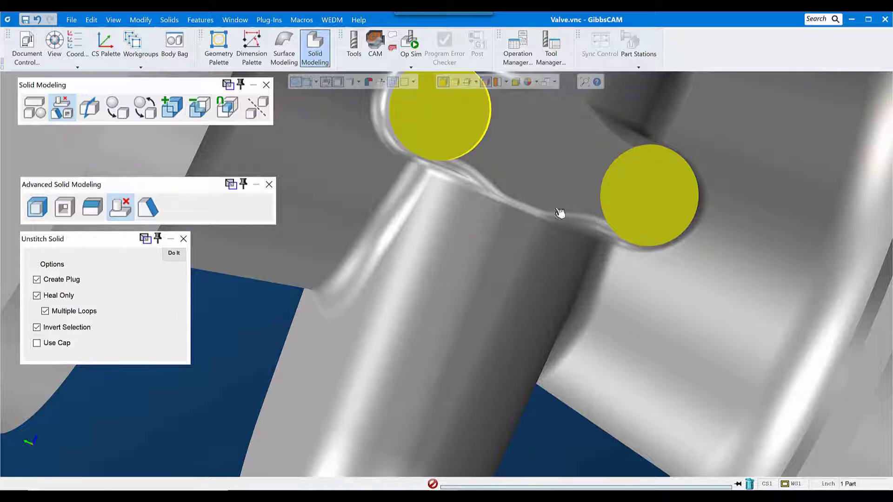
{"action": "left_click", "coordinate": [174, 253]}
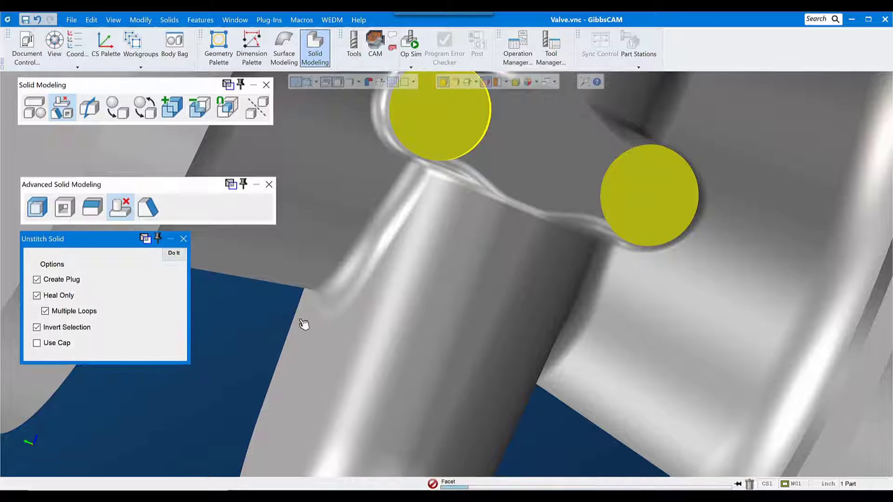
Step: Store the simplified valve in the body bag and bring the original valve Import1(1) into the workspace in isometric view
{"action": "middle_click_drag", "start_coordinate": [558, 398], "coordinate": [590, 197]}
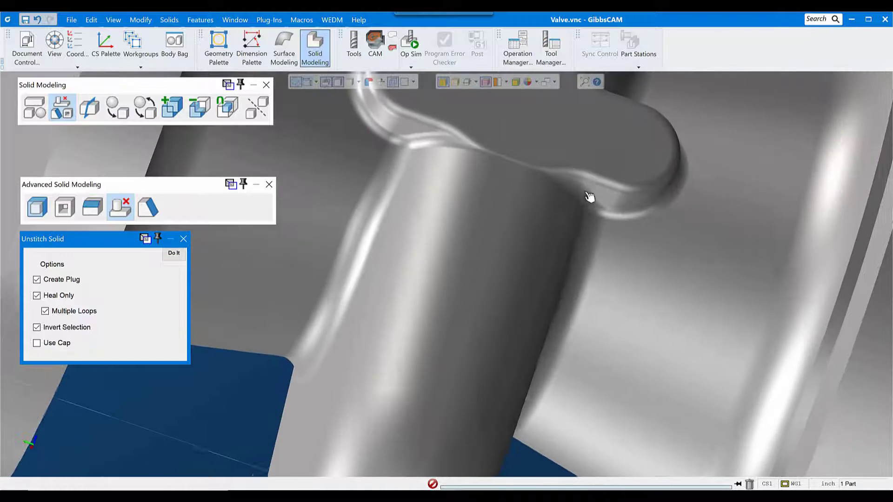
{"action": "scroll", "coordinate": [589, 198], "scroll_direction": "down", "scroll_amount": 5}
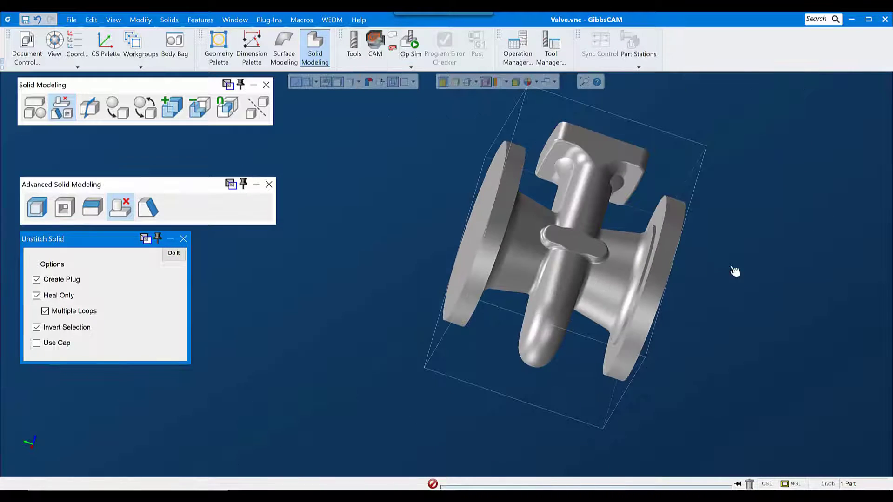
{"action": "middle_click_drag", "start_coordinate": [735, 272], "coordinate": [556, 329]}
{"action": "double_click", "coordinate": [576, 224]}
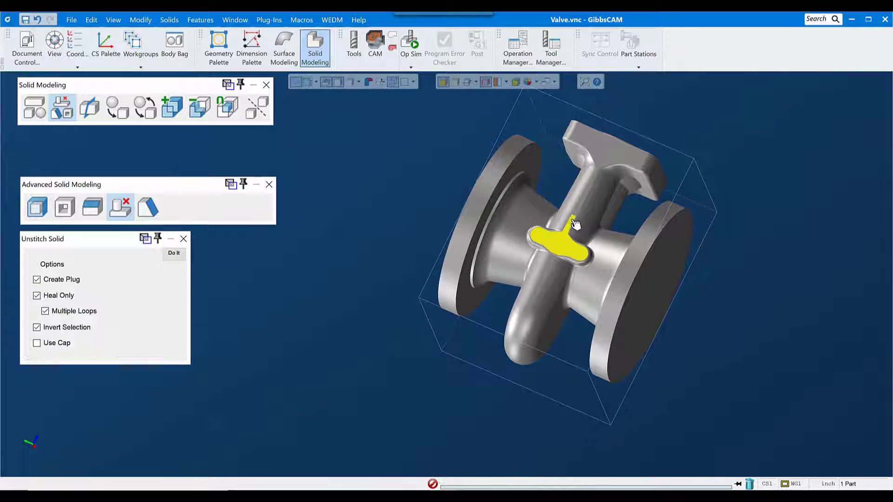
{"action": "left_click", "coordinate": [46, 344]}
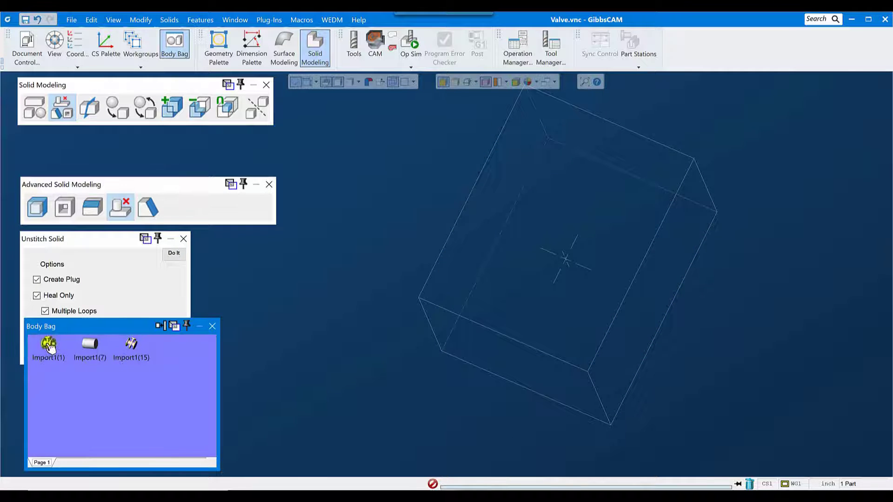
{"action": "left_click_drag", "start_coordinate": [117, 380], "coordinate": [307, 352]}
{"action": "key", "text": "ctrl+i"}
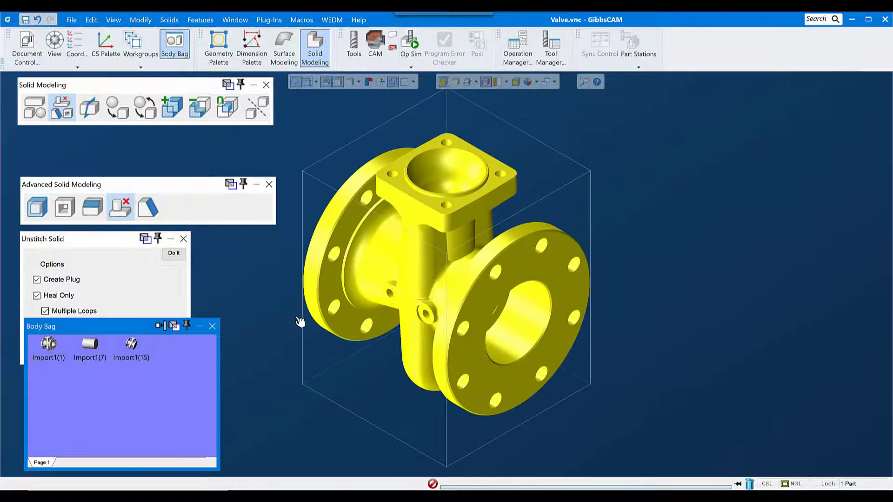
{"action": "left_click", "coordinate": [213, 326]}
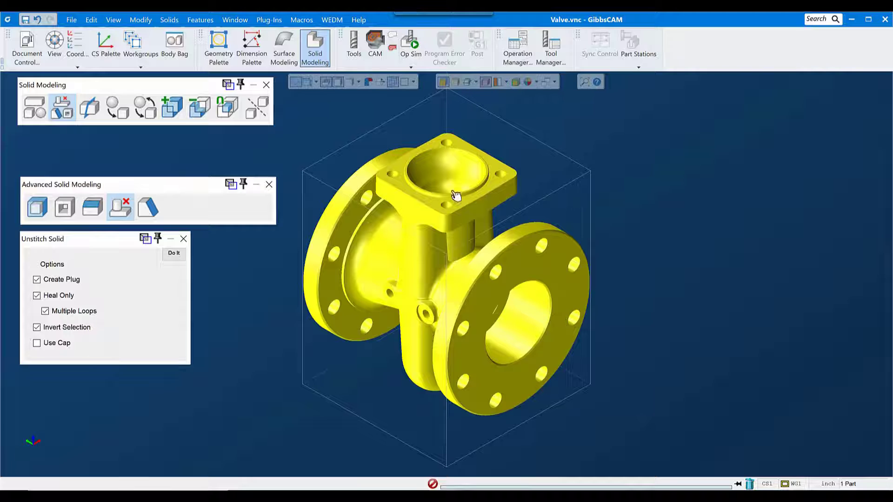
Step: Open the Hole Manager, run automatic feature recognition on the original valve, and group the recognized holes automatically
{"action": "left_click", "coordinate": [200, 20]}
{"action": "left_click", "coordinate": [209, 65]}
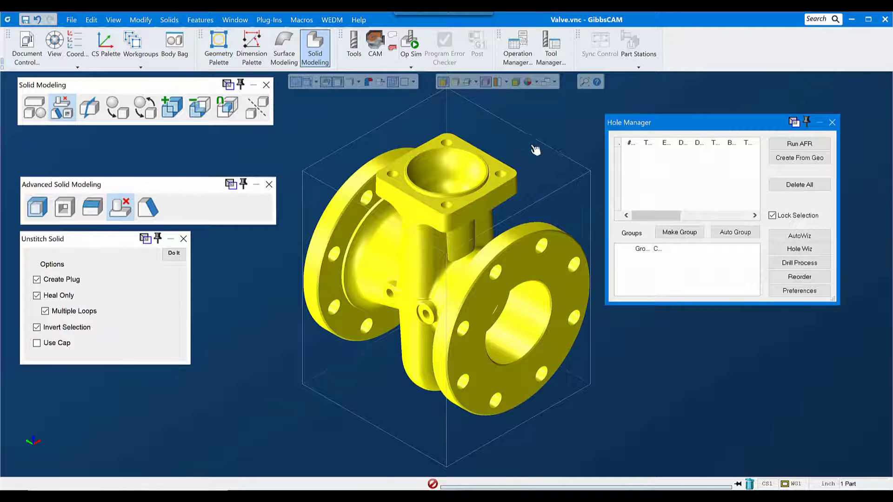
{"action": "left_click", "coordinate": [802, 144]}
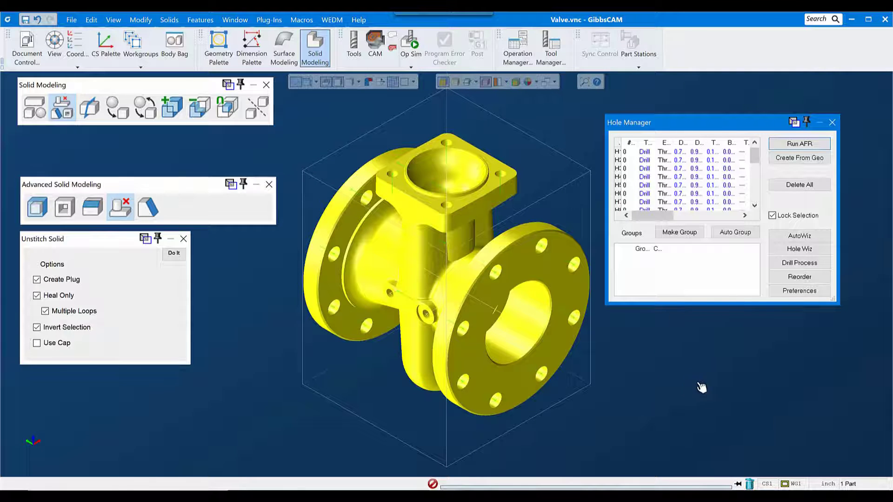
{"action": "left_click", "coordinate": [742, 237]}
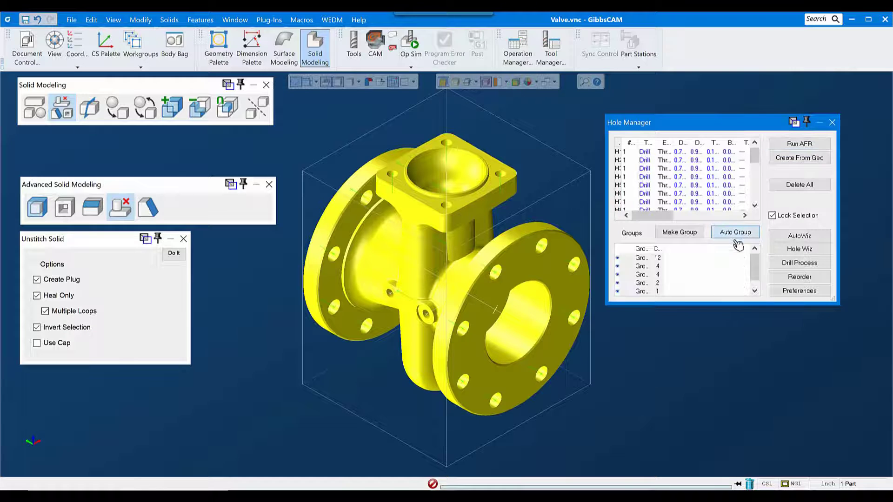
Step: Examine which holes on the valve belong to each of the first three groups in the Hole Manager
{"action": "left_click", "coordinate": [643, 259]}
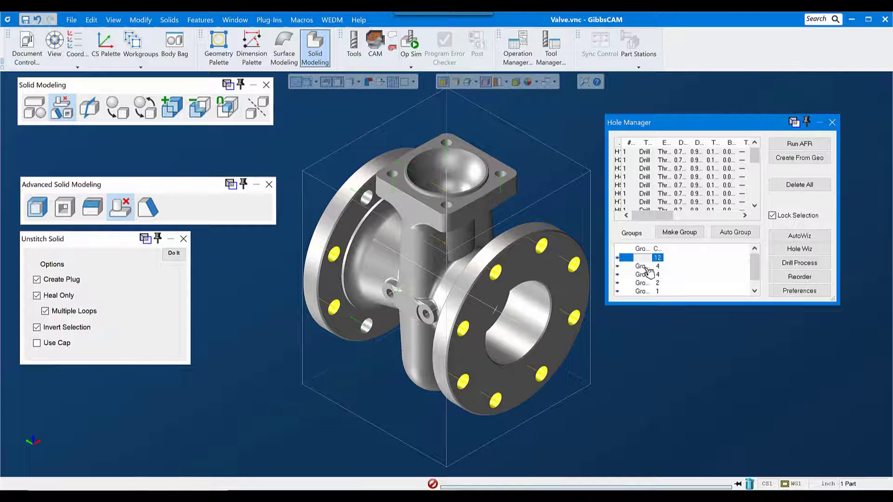
{"action": "left_click", "coordinate": [647, 267]}
{"action": "left_click", "coordinate": [644, 277]}
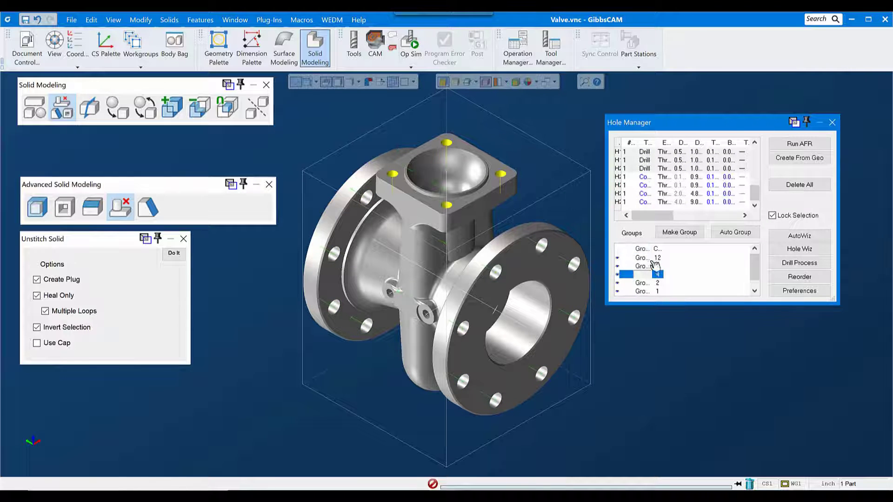
Step: Select all hole groups in the Hole Manager and unstitch their faces from the valve with Create Plug turned off
{"action": "left_click", "coordinate": [644, 258]}
{"action": "scroll", "coordinate": [648, 286], "scroll_direction": "down", "scroll_amount": 1}
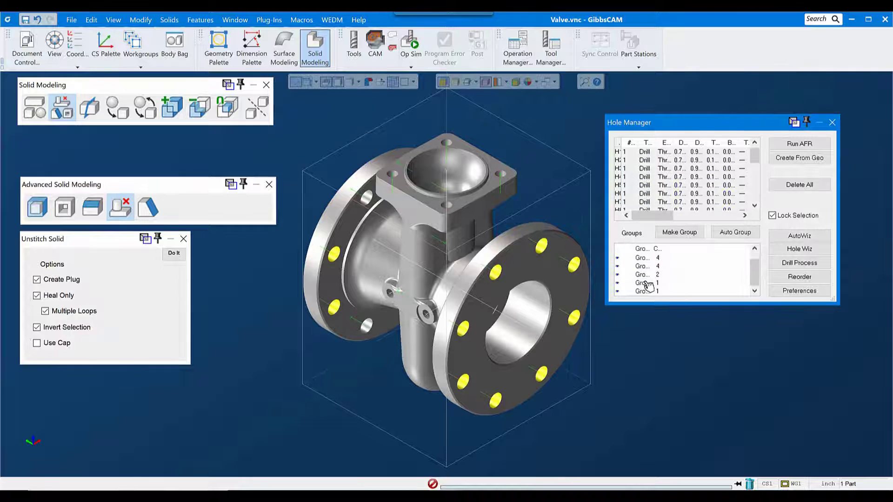
{"action": "left_click", "coordinate": [643, 292], "text": "shift"}
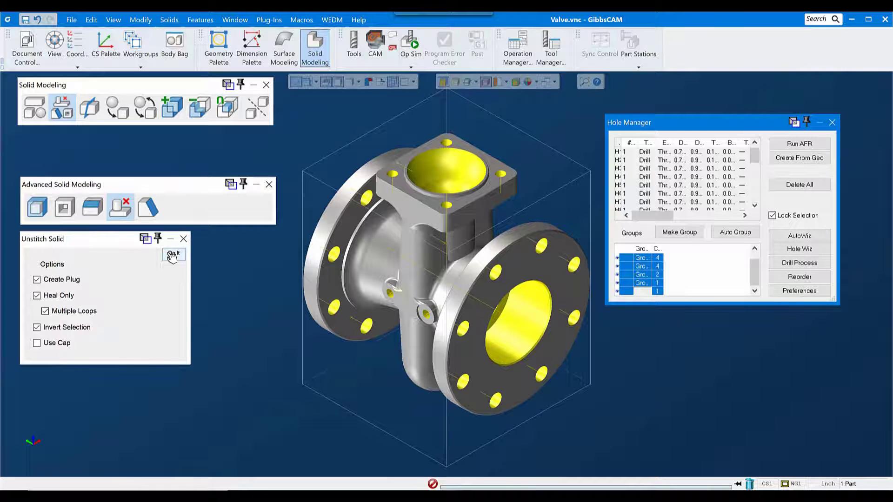
{"action": "left_click", "coordinate": [52, 280]}
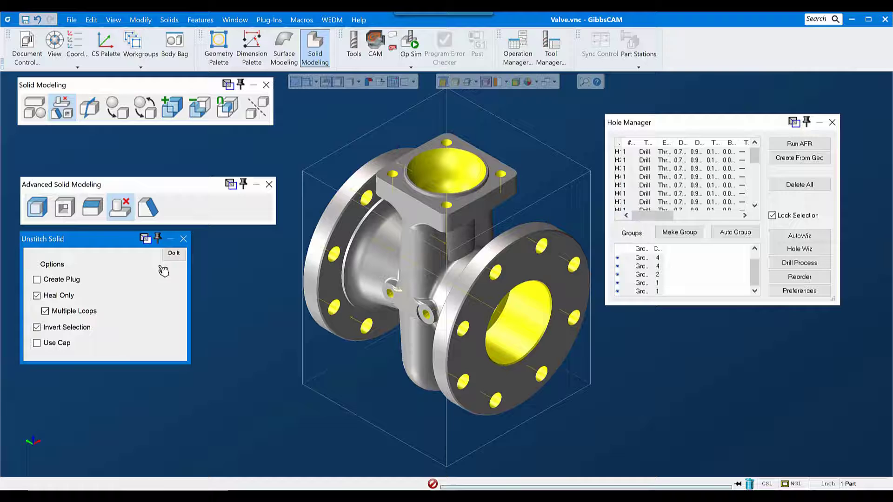
{"action": "left_click", "coordinate": [184, 258]}
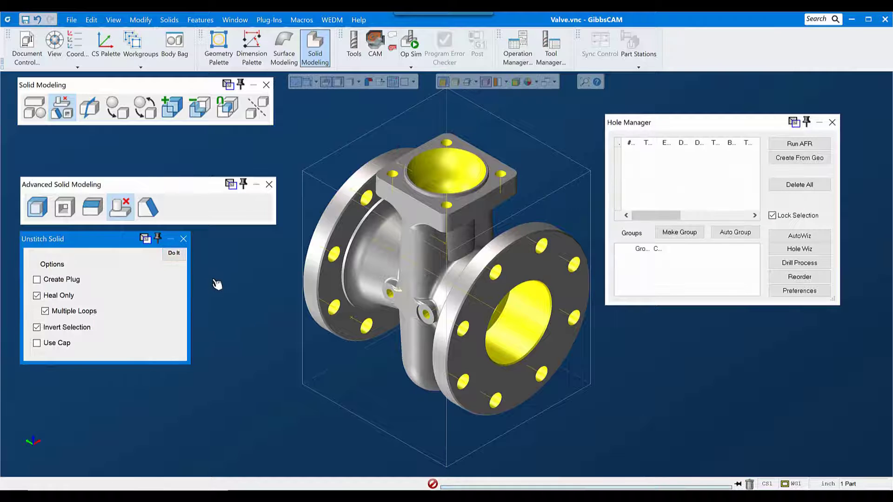